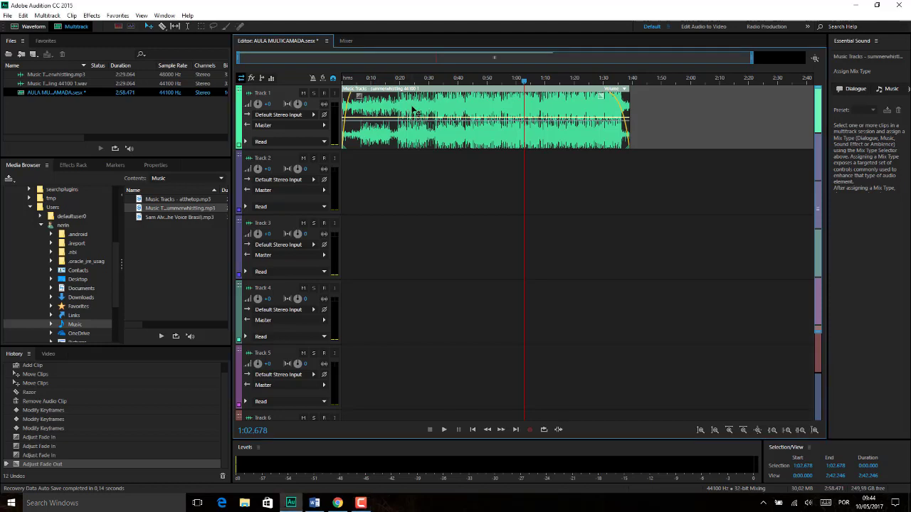
Delete the existing clip from Track 1 and add the summerwhistling MP3 from the Music folder at the track's start.
key(Delete)
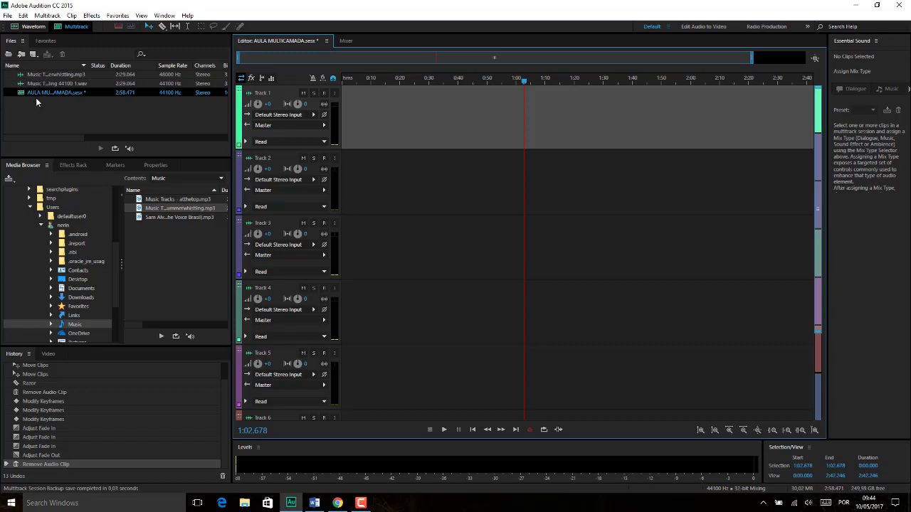
mouse_move(118, 255)
mouse_down()
mouse_move(114, 213)
mouse_move(114, 254)
mouse_up()
click(160, 239)
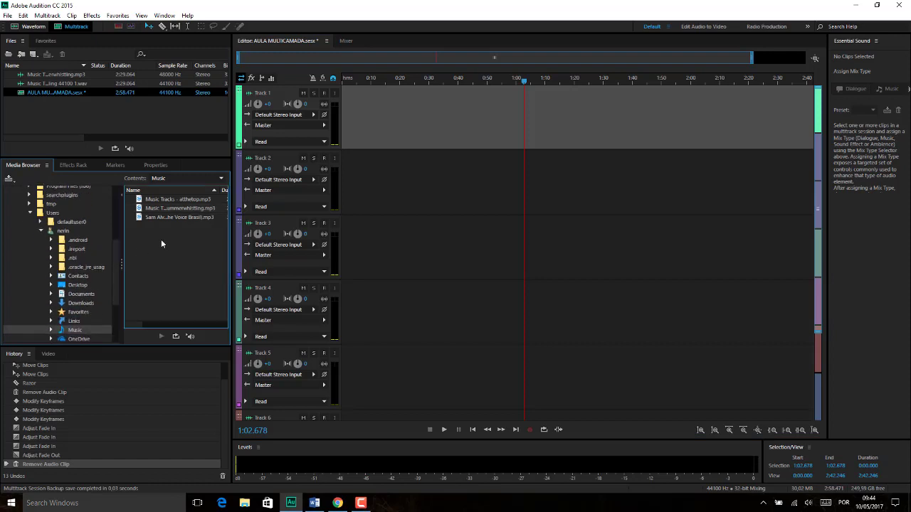
click(150, 209)
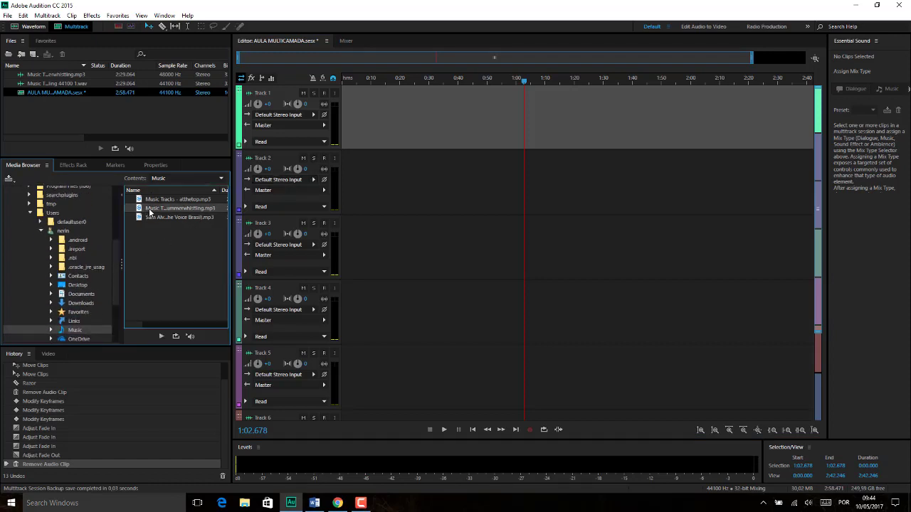
drag(138, 210, 339, 125)
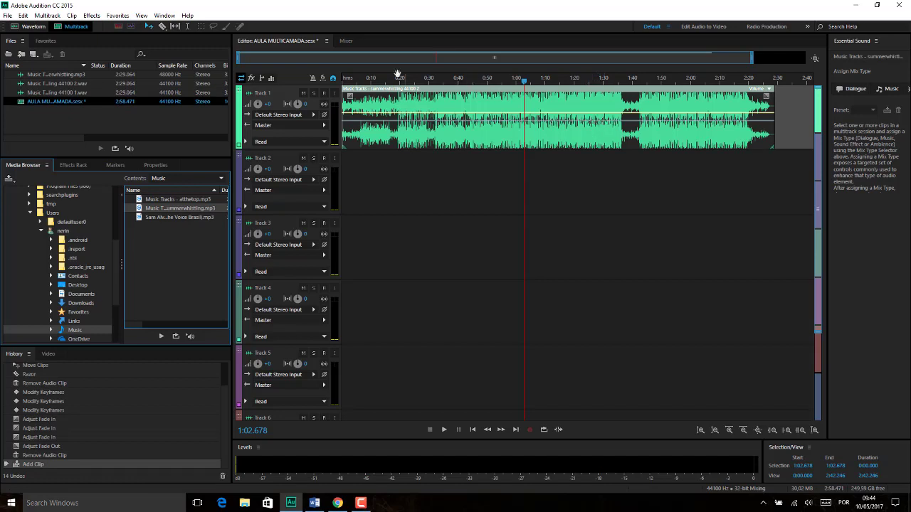
Try fades at both ends of the summerwhistling clip on Track 1 and reset them to no fade.
drag(391, 84, 360, 109)
drag(765, 95, 759, 101)
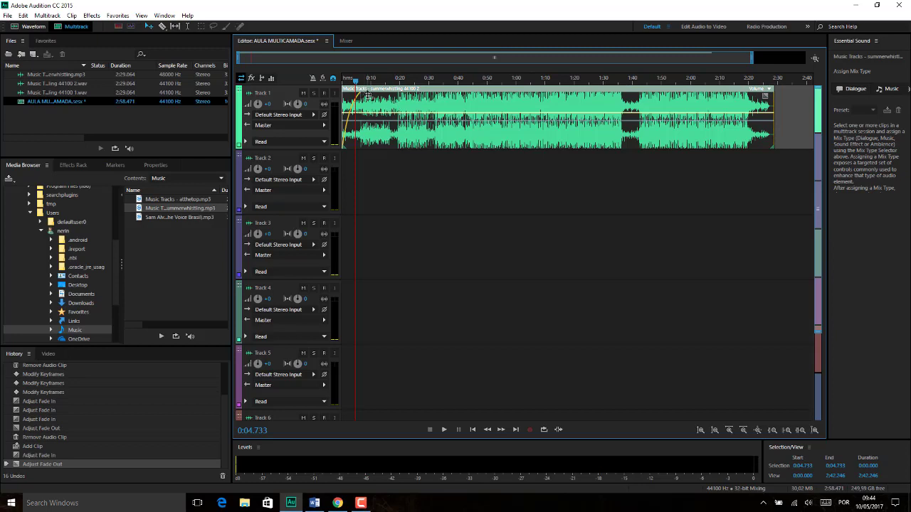
drag(367, 97, 330, 95)
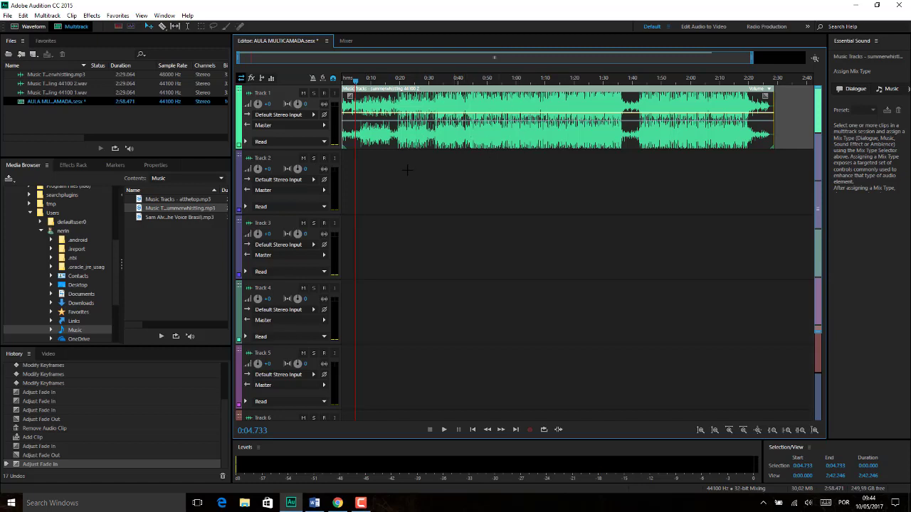
Open Music Tracks - atthetop.mp3 from the Music folder in the waveform editor and play its opening seconds.
click(153, 203)
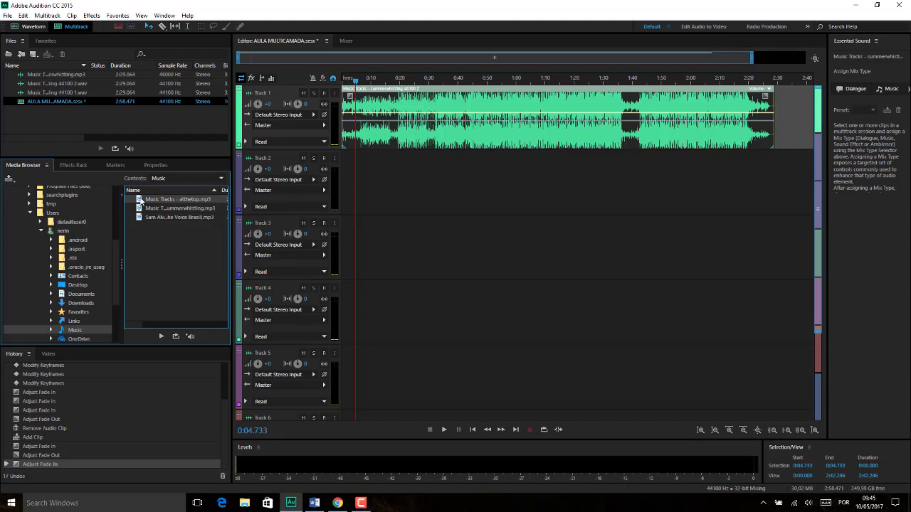
double_click(140, 200)
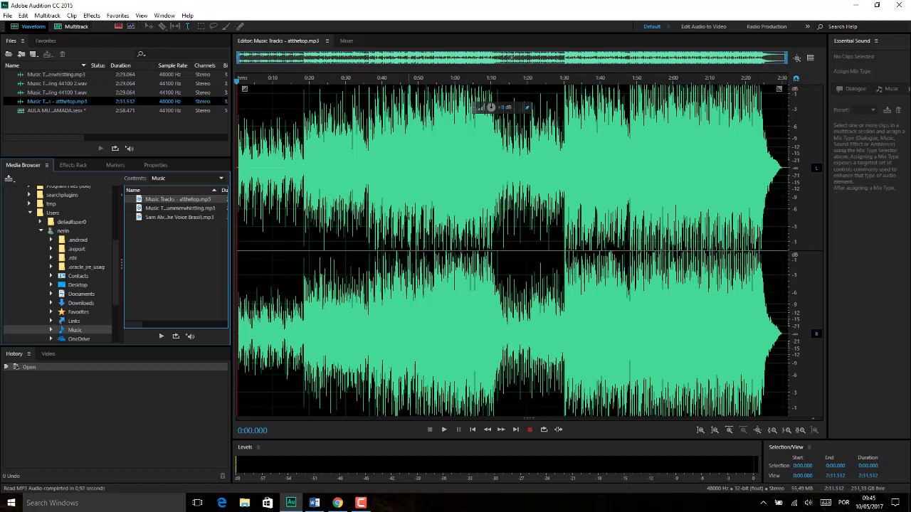
key(space)
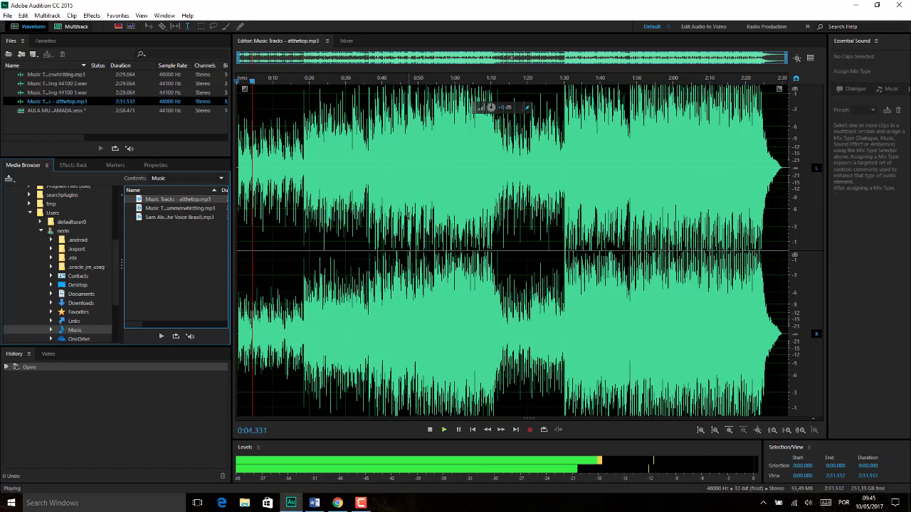
key(space)
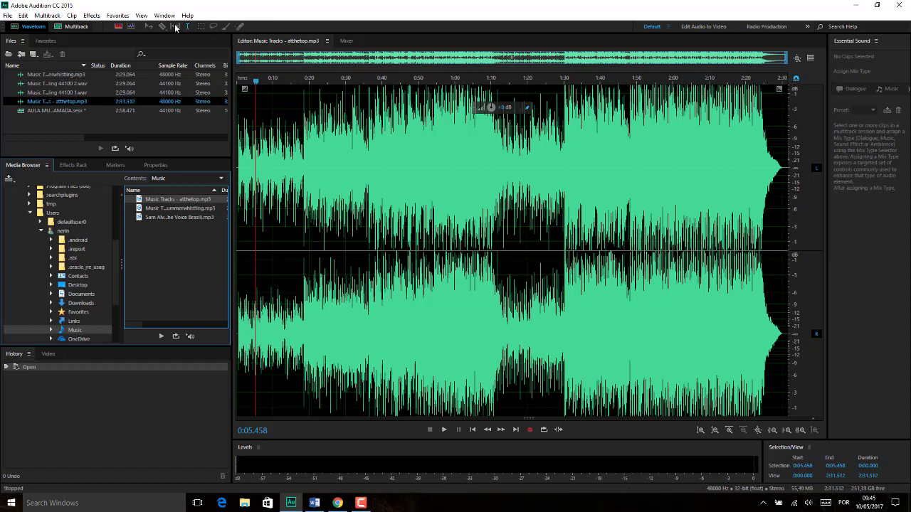
Return to the multitrack session and play the opening of the summerwhistling clip from 0:00.
click(76, 26)
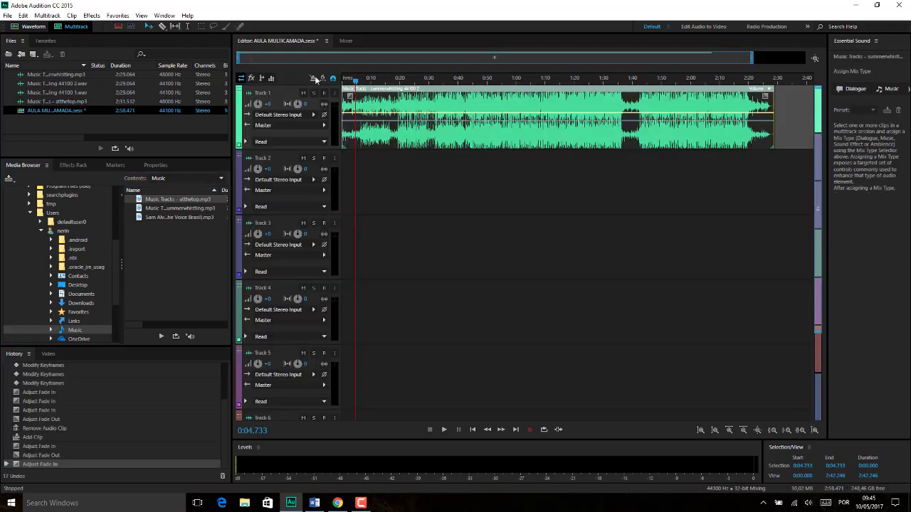
key(space)
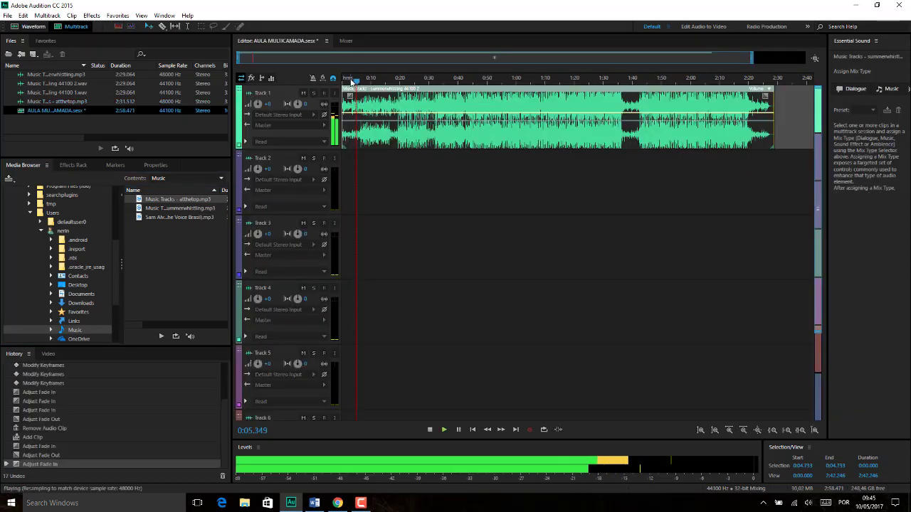
key(space)
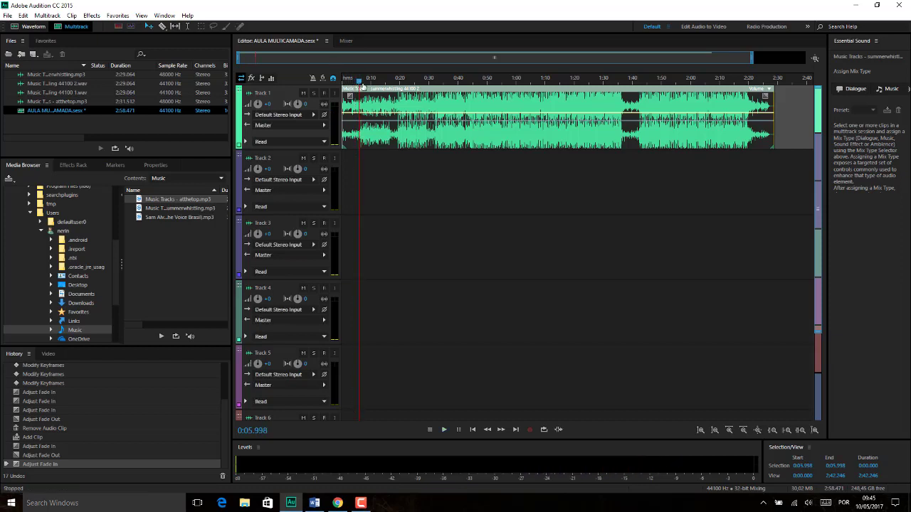
click(342, 79)
key(space)
key(space)
key(space)
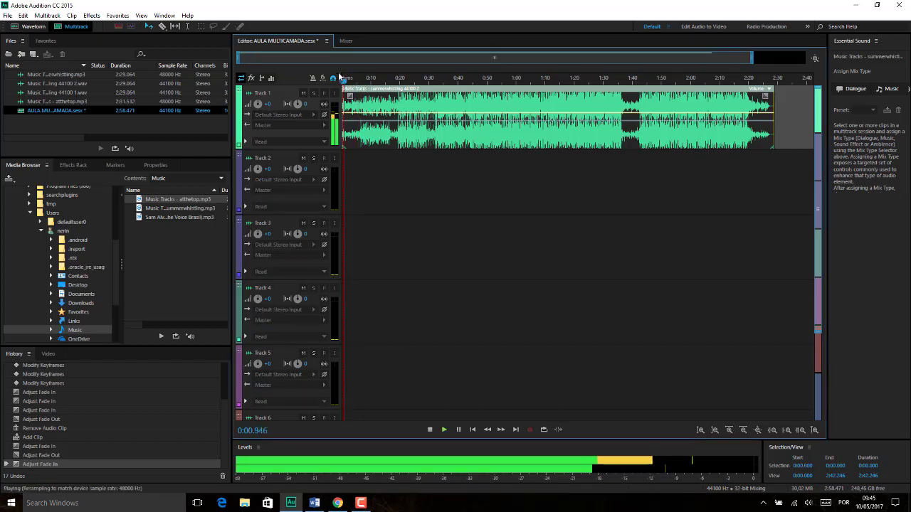
key(space)
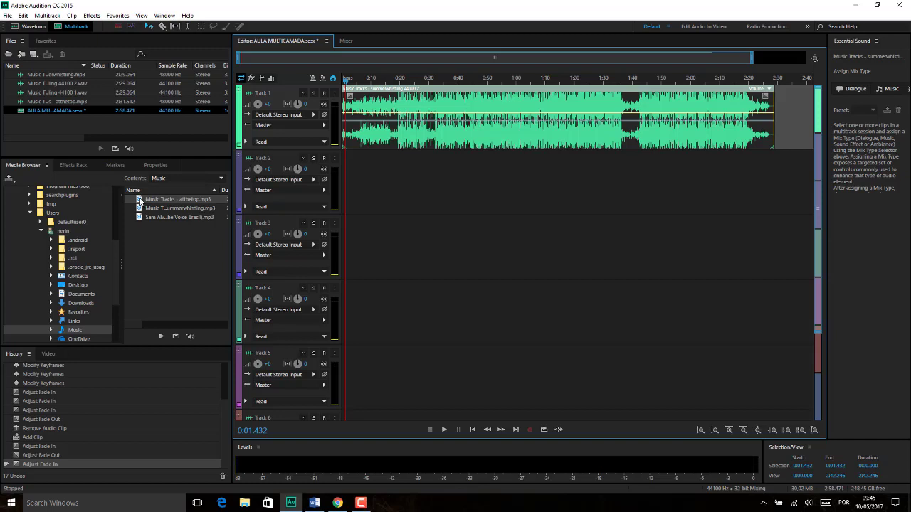
Add Music Tracks - atthetop.mp3 to Track 1 from about 1:37, overlapping the first clip, and play the crossfade from about 1:26.
drag(141, 202, 622, 131)
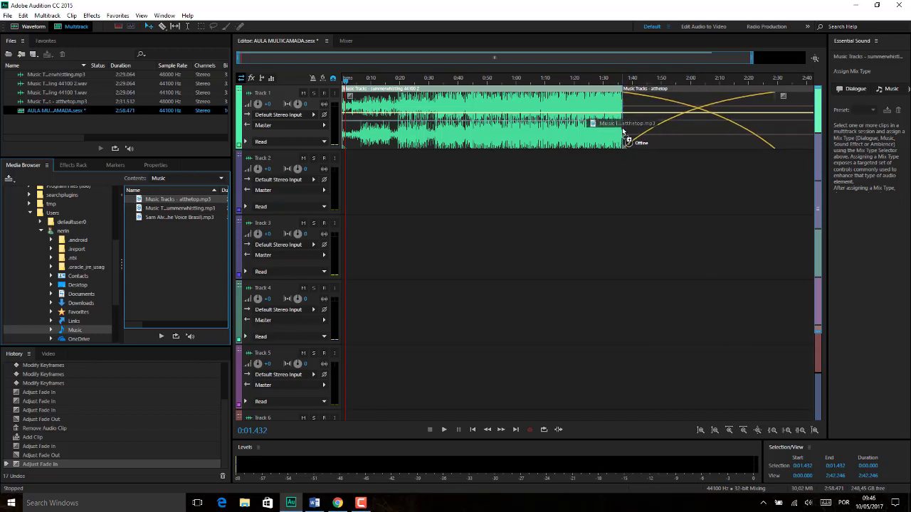
drag(624, 132, 623, 133)
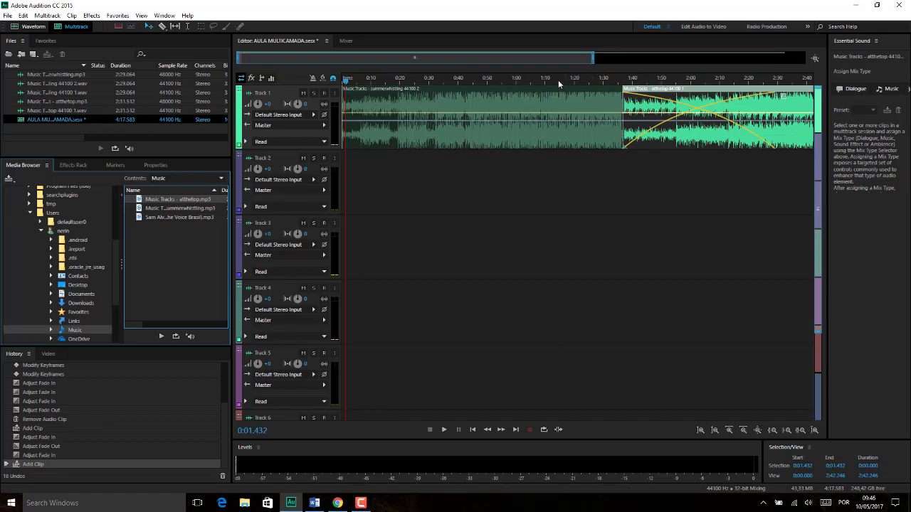
drag(348, 80, 591, 81)
click(459, 172)
click(441, 129)
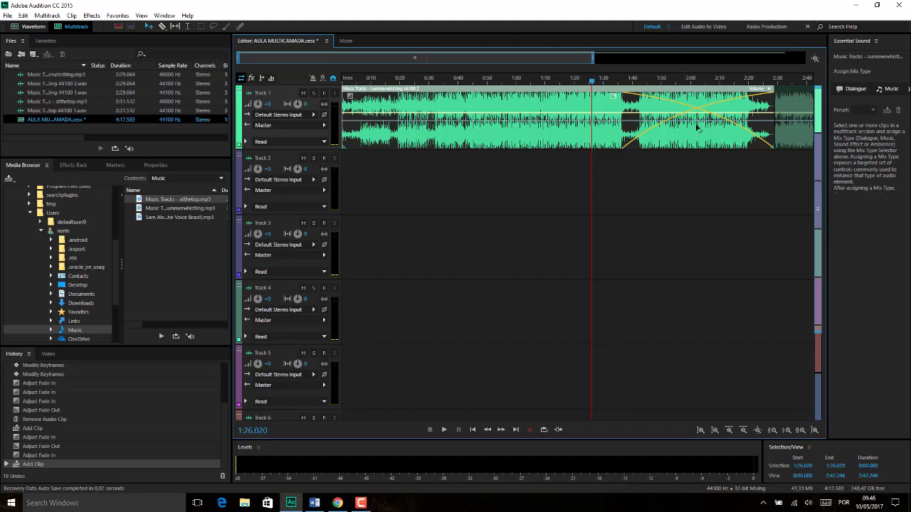
key(space)
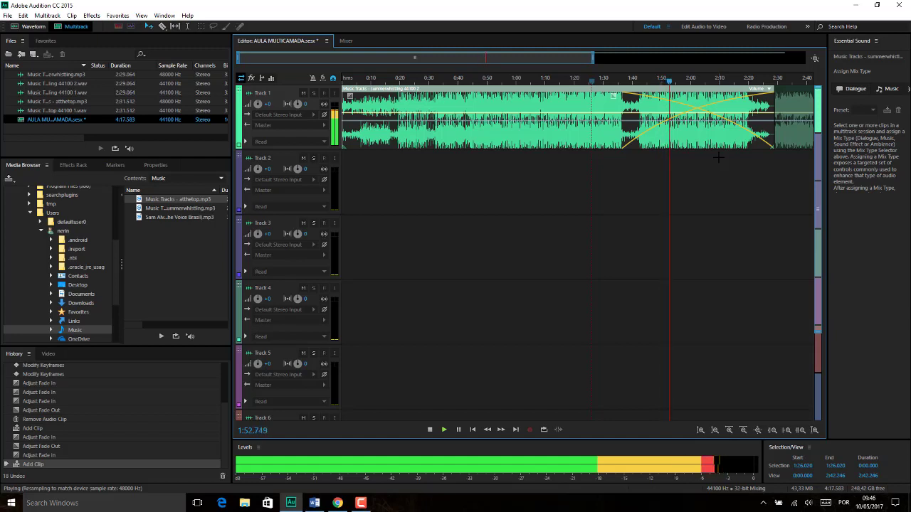
key(space)
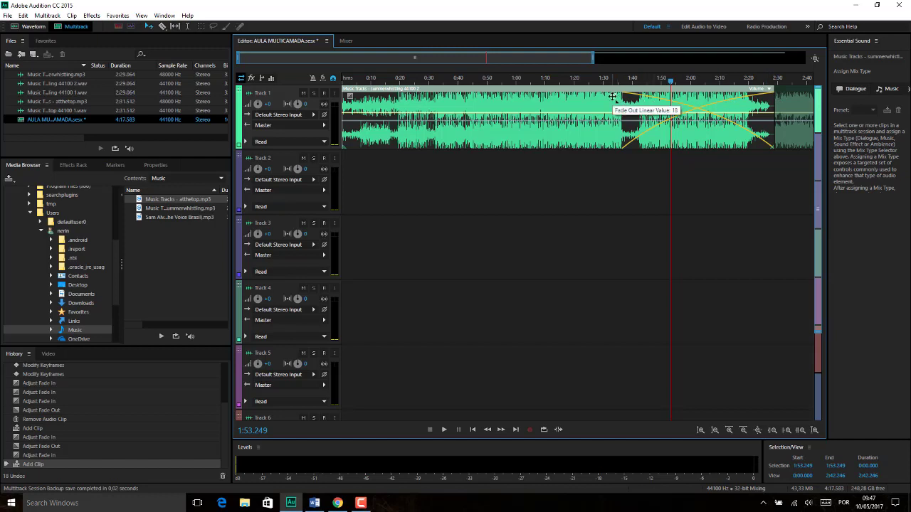
Trim the first clip's end slightly and reshape the crossfade so the first song drops off steeply near the overlap's start.
mouse_move(613, 96)
mouse_down()
mouse_move(636, 98)
mouse_move(592, 97)
mouse_move(720, 98)
mouse_move(607, 99)
mouse_up()
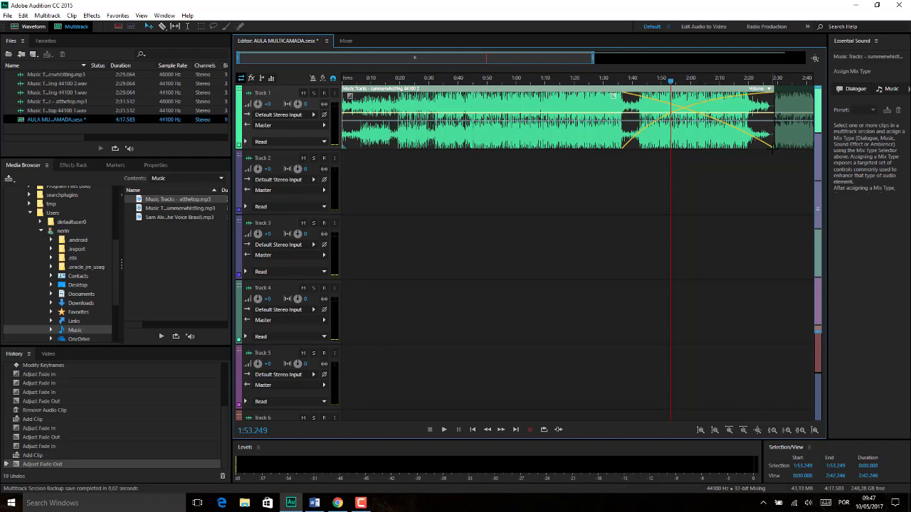
mouse_move(769, 148)
mouse_down()
mouse_move(747, 147)
mouse_move(769, 147)
mouse_up()
drag(613, 98, 599, 143)
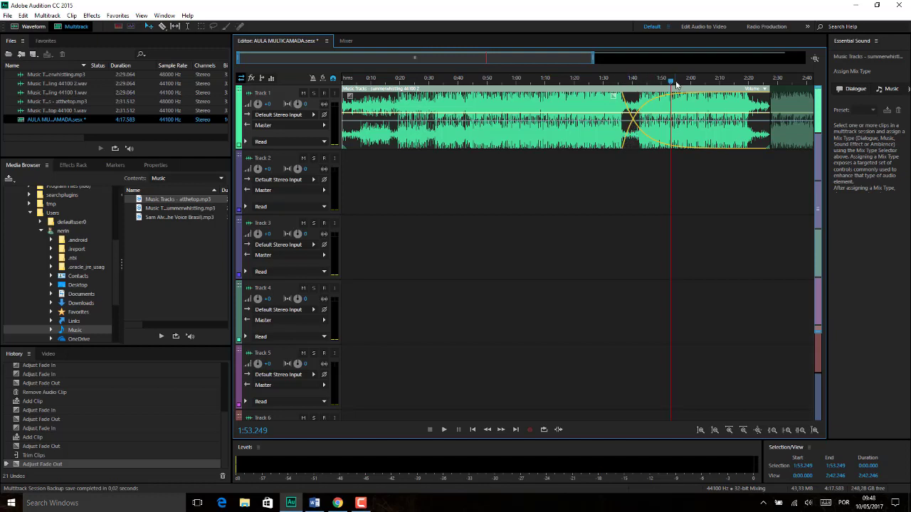
Play the reshaped crossfade from about 1:32 and adjust its fade-out curve once more.
drag(671, 81, 611, 82)
key(space)
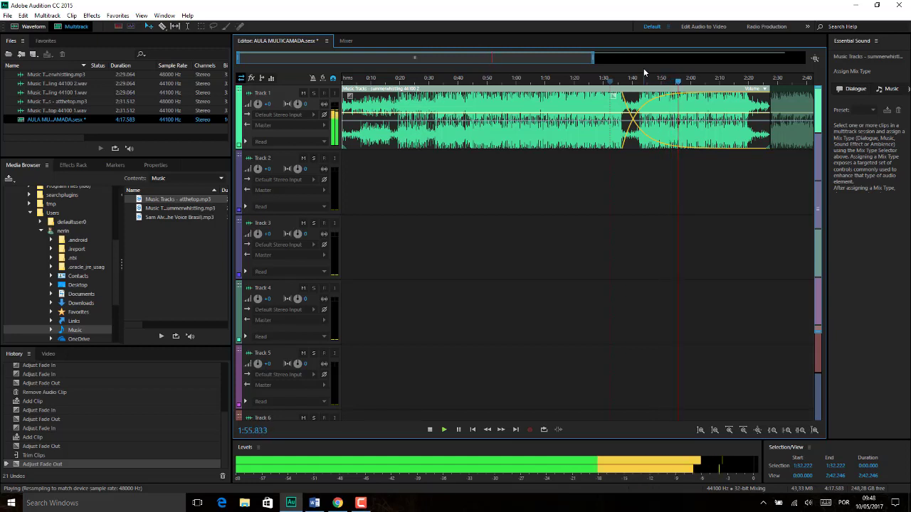
key(space)
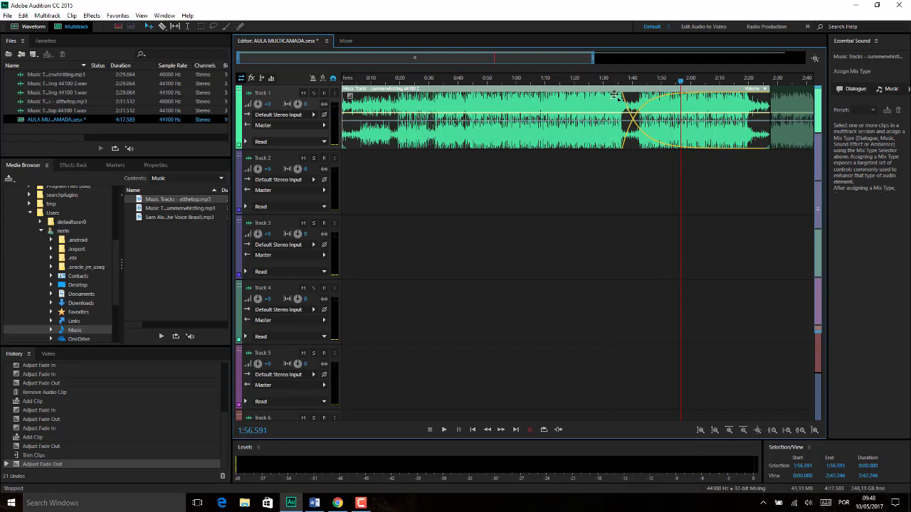
drag(613, 95, 594, 165)
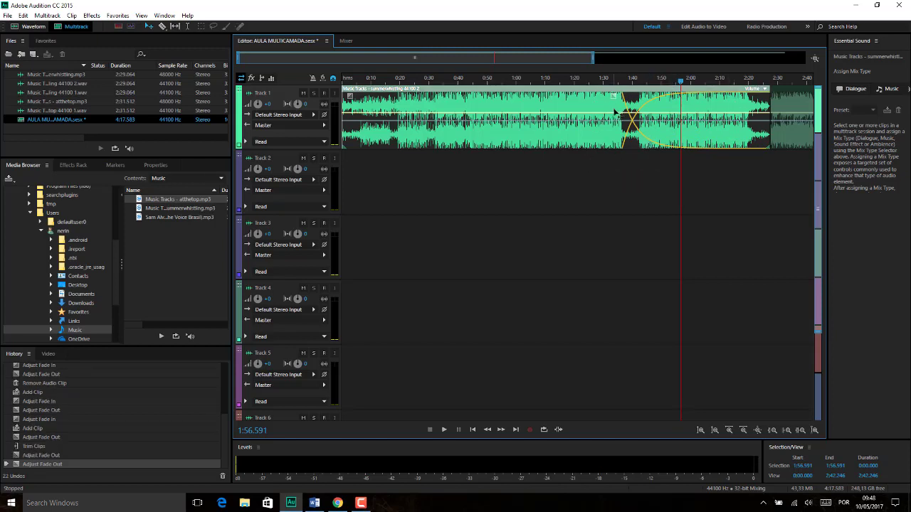
Delete both clips from Track 1 and add the "When I Was Your Man (The Voice Brasil)" MP3 at the track's start.
key(Delete)
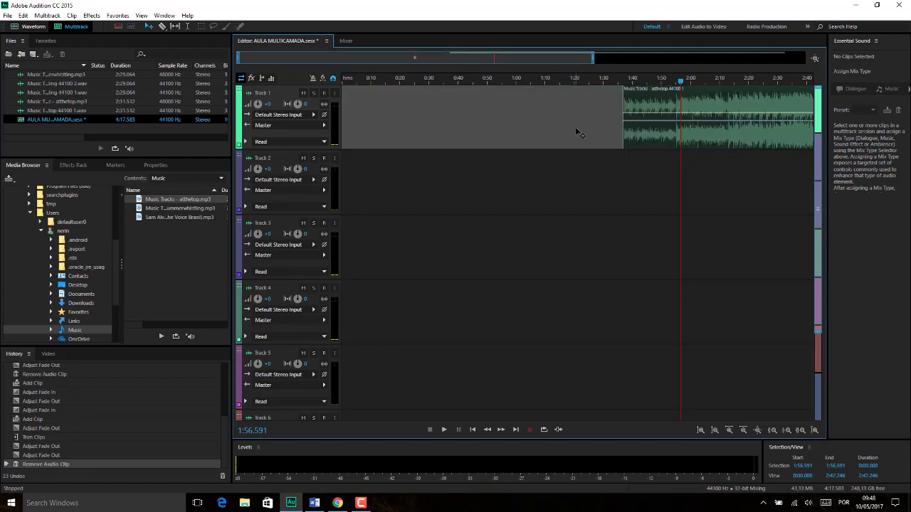
click(650, 112)
key(Delete)
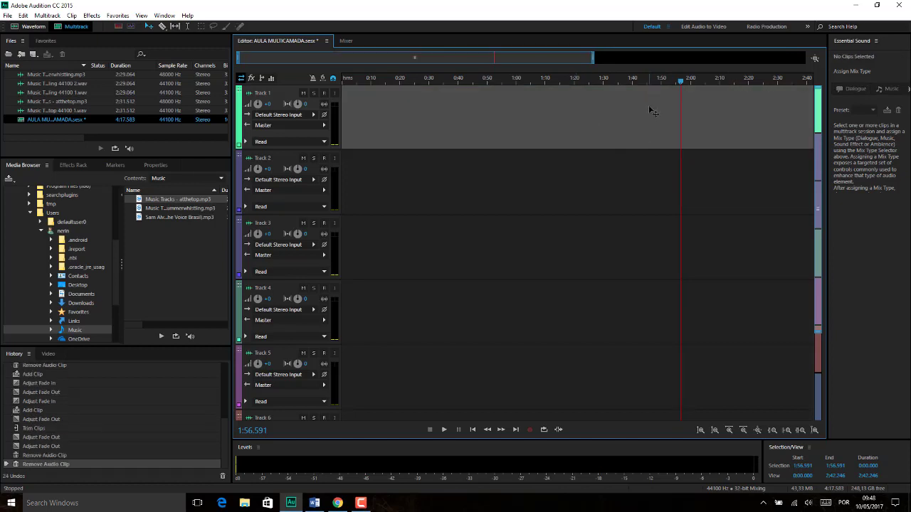
click(200, 217)
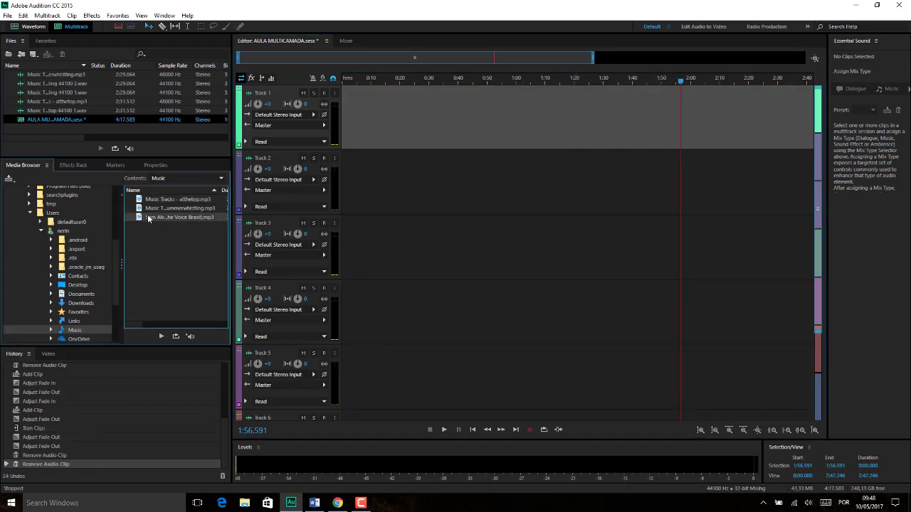
drag(140, 220, 348, 107)
Play the first nine seconds of the new Track 1 song from 0:00 in short passages.
key(Home)
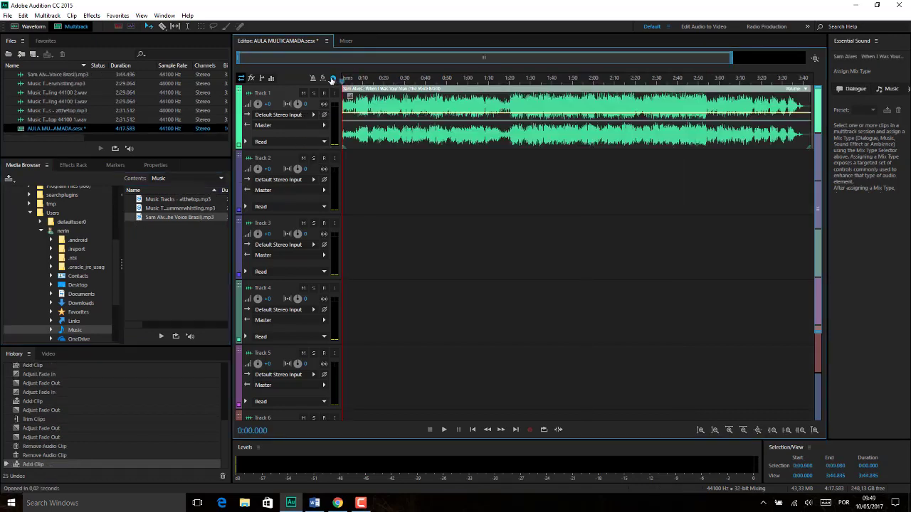
key(space)
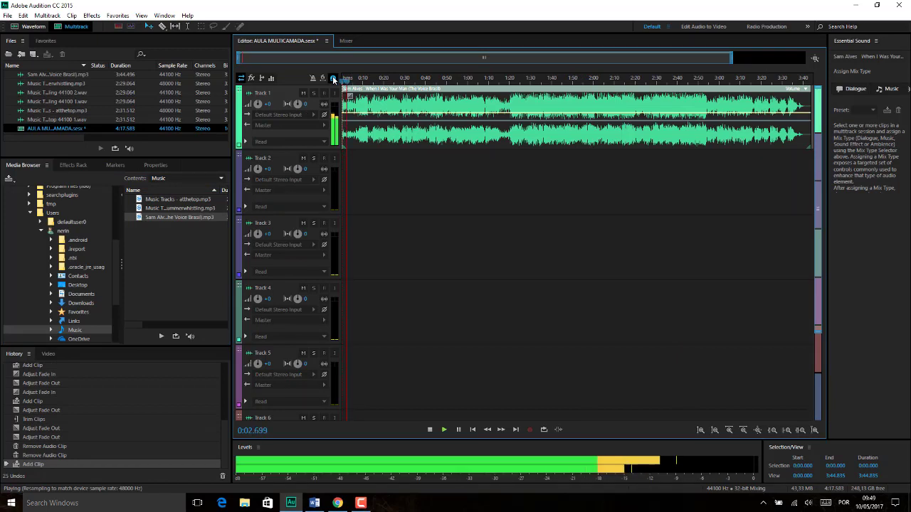
key(space)
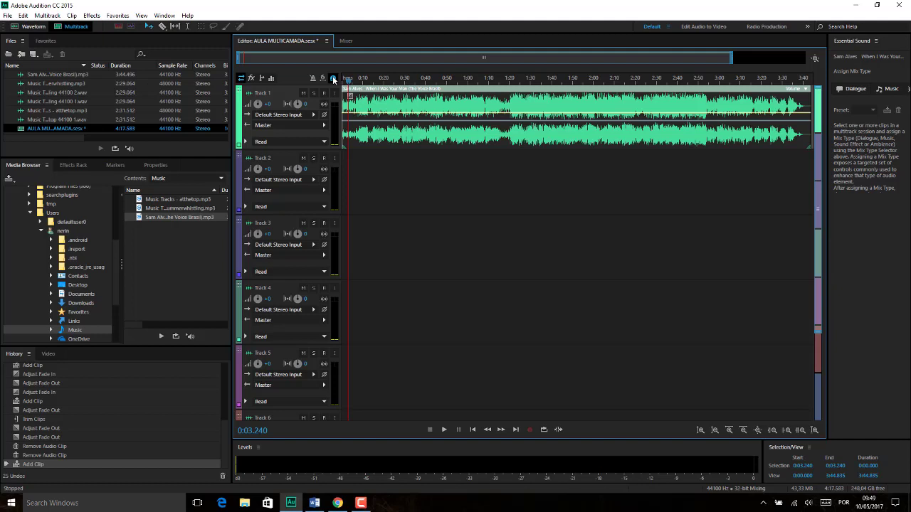
key(space)
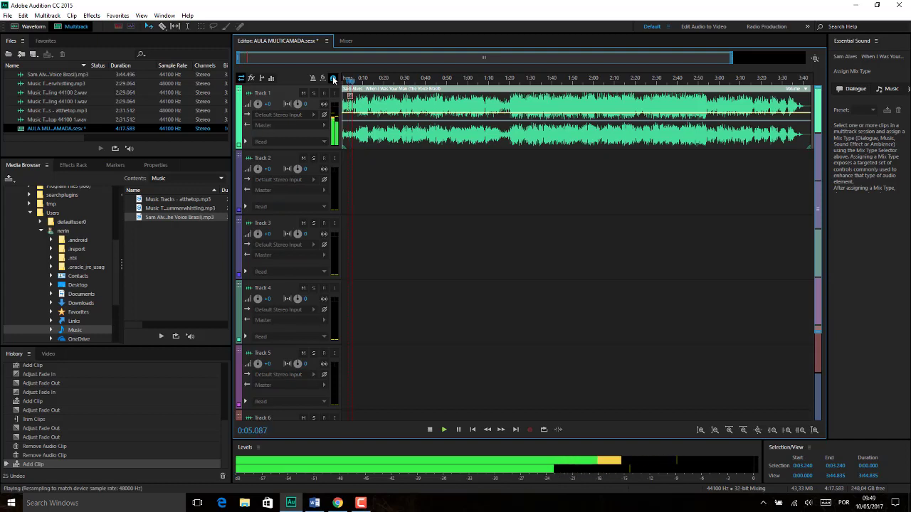
key(space)
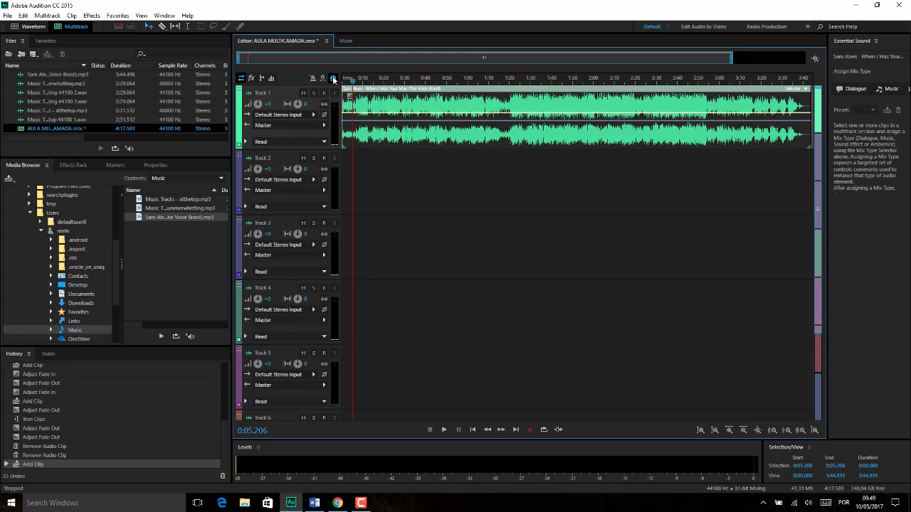
key(space)
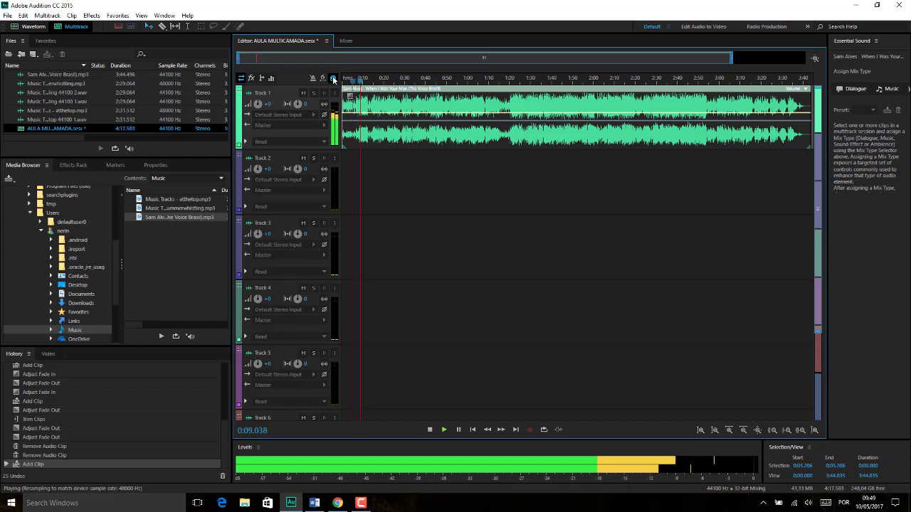
key(space)
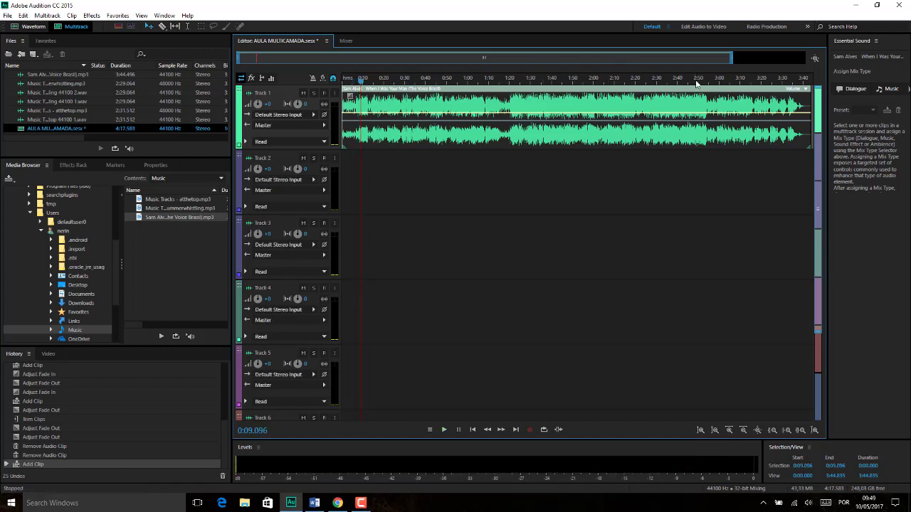
Play the ending of the vocal song on Track 1 from about 3:33.
drag(706, 83, 789, 80)
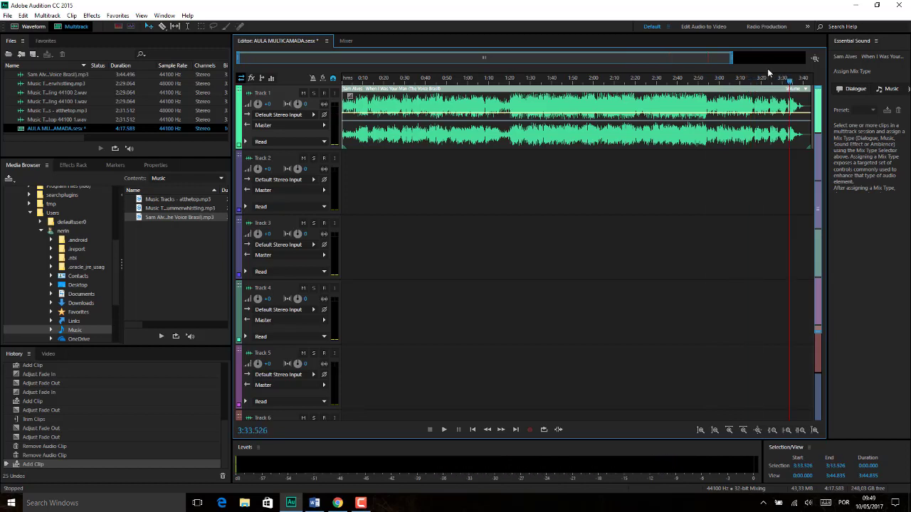
key(space)
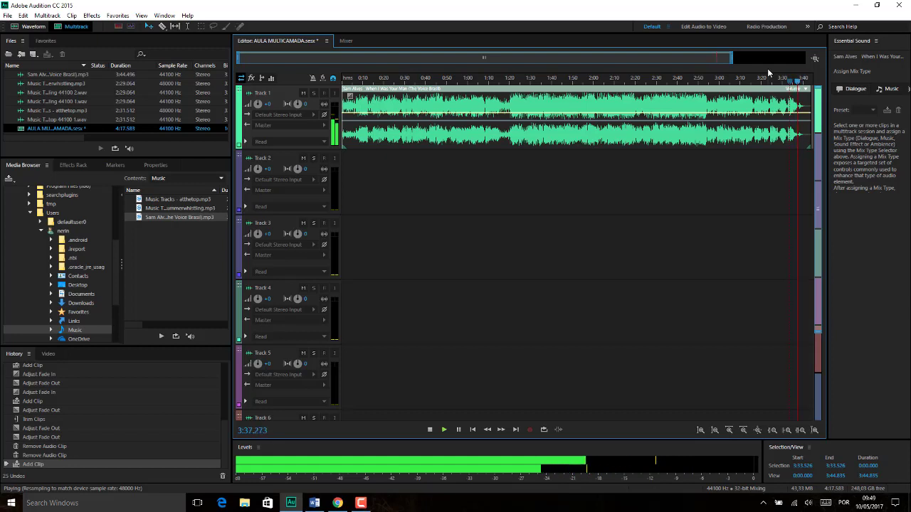
key(space)
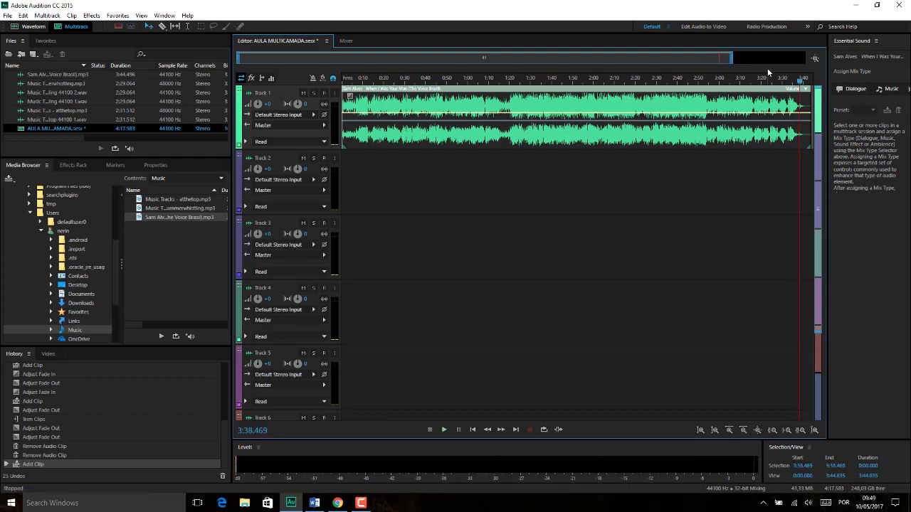
Split the vocal song on Track 1 at about 2:10 with the Razor tool and delete the part after the cut.
click(162, 27)
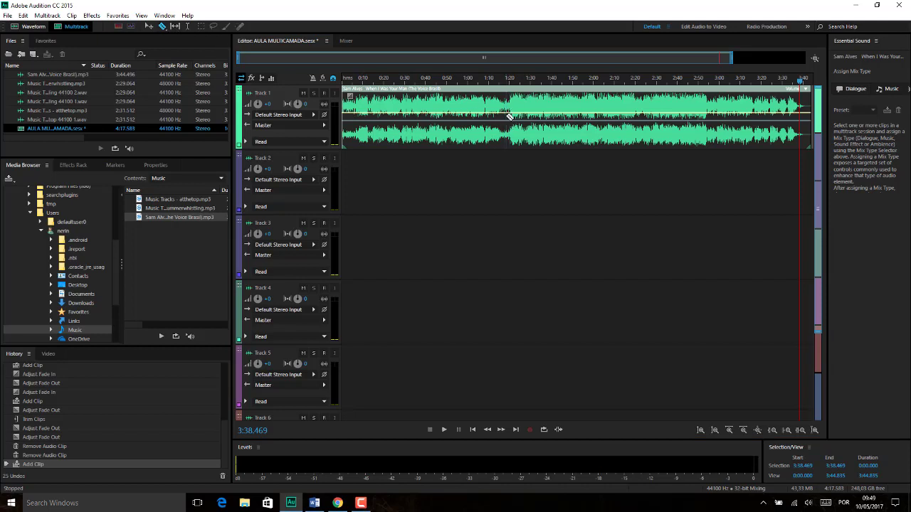
click(616, 113)
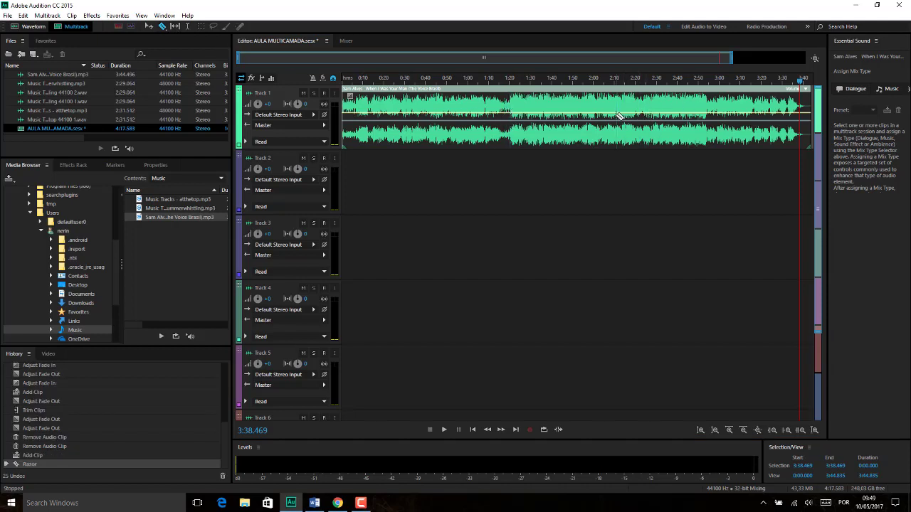
click(149, 26)
click(660, 107)
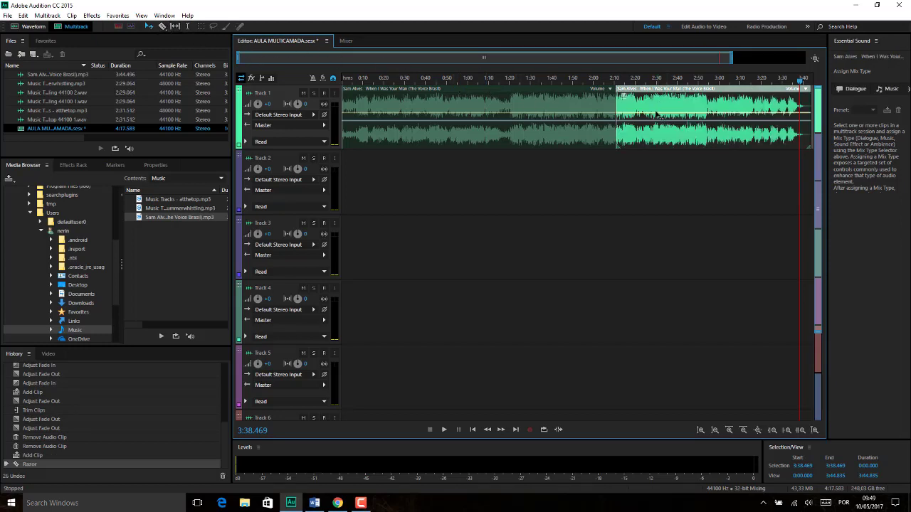
key(Delete)
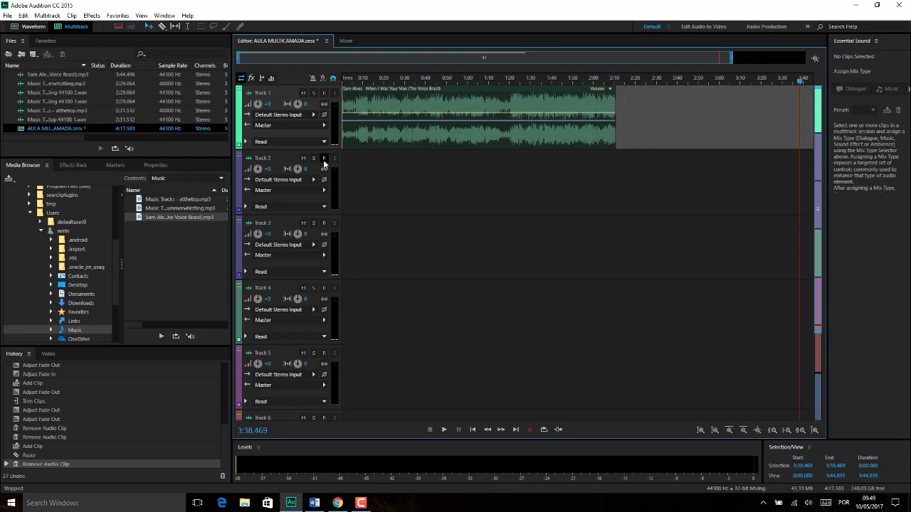
Add the "Music Tracks - summerwhistling" MP3 directly after the vocal clip on Track 1 and play the join from about 2:07.
click(175, 211)
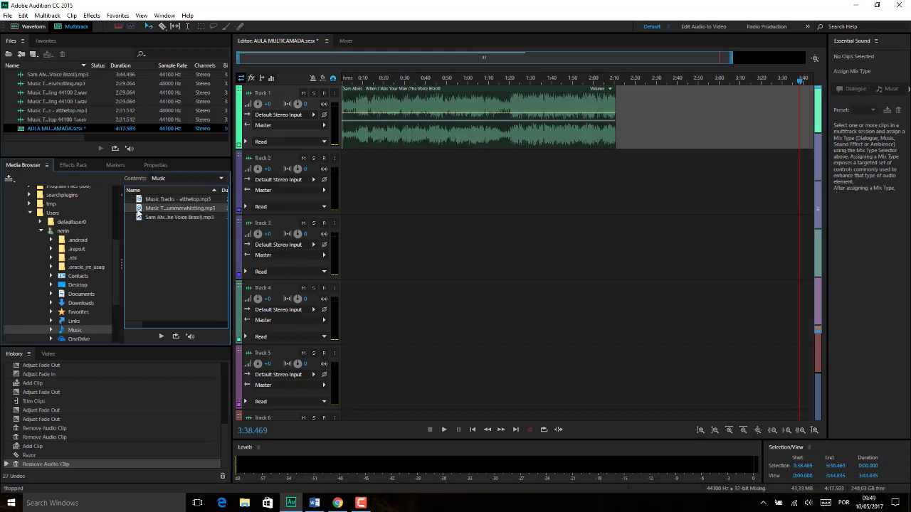
drag(139, 212, 615, 128)
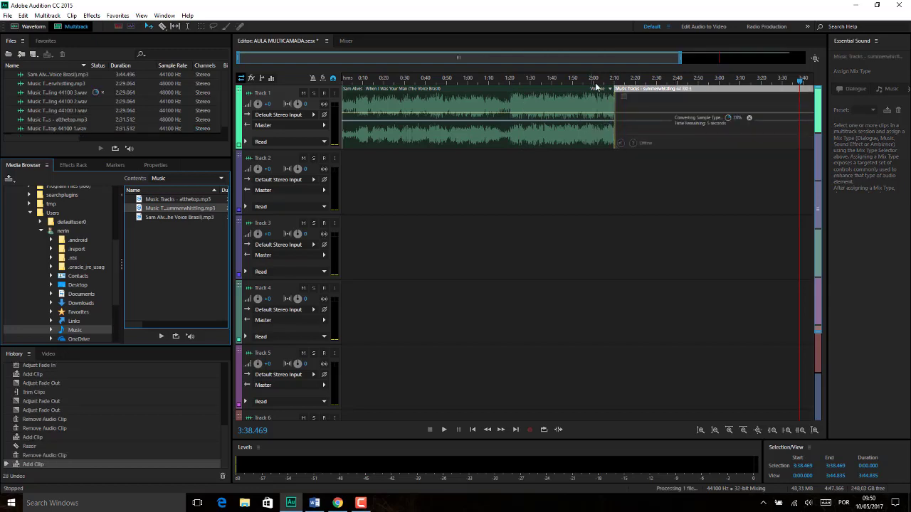
drag(596, 78, 609, 76)
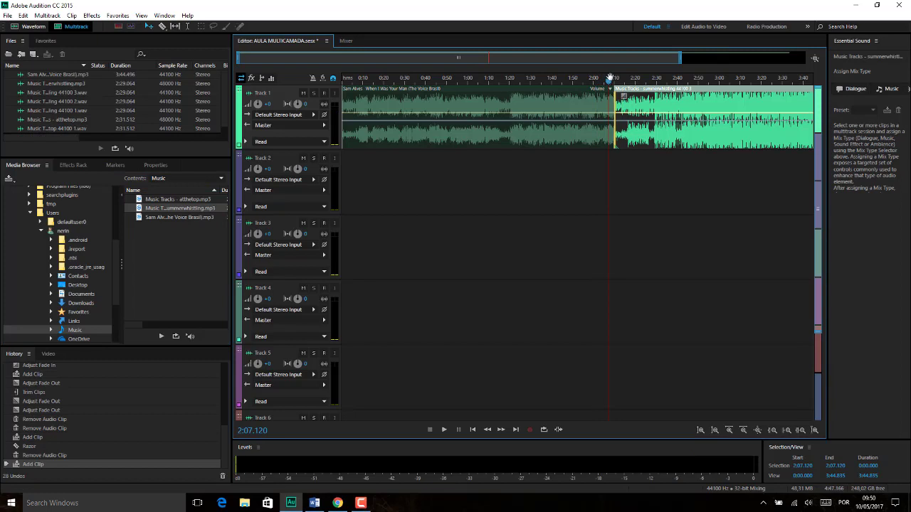
key(space)
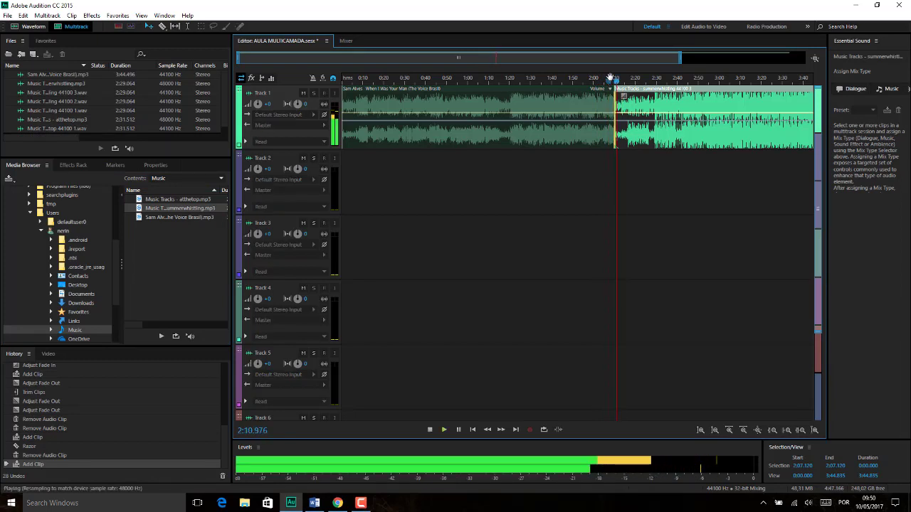
key(space)
Try a short crossfade by adjusting the vocal clip's fade-out, shifting a clip slightly and lengthening the summerwhistling clip's fade-in.
click(589, 133)
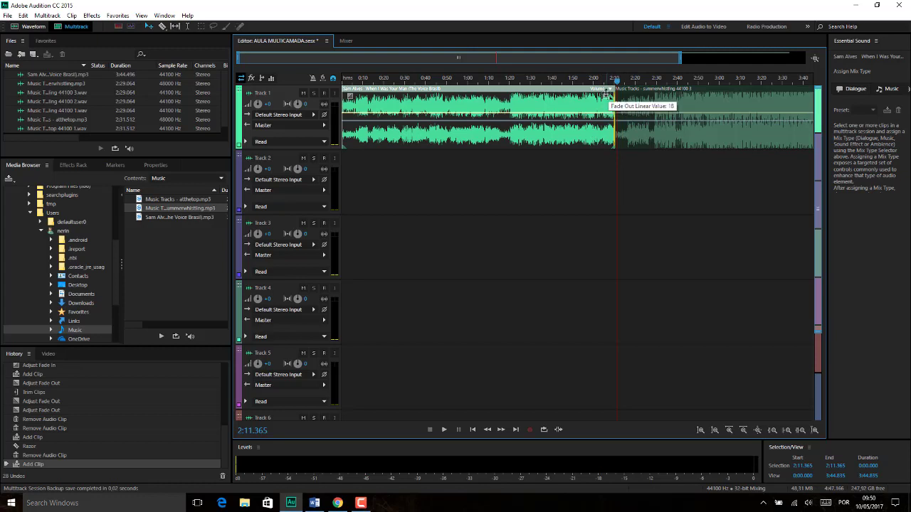
drag(606, 95, 593, 114)
drag(619, 144, 622, 144)
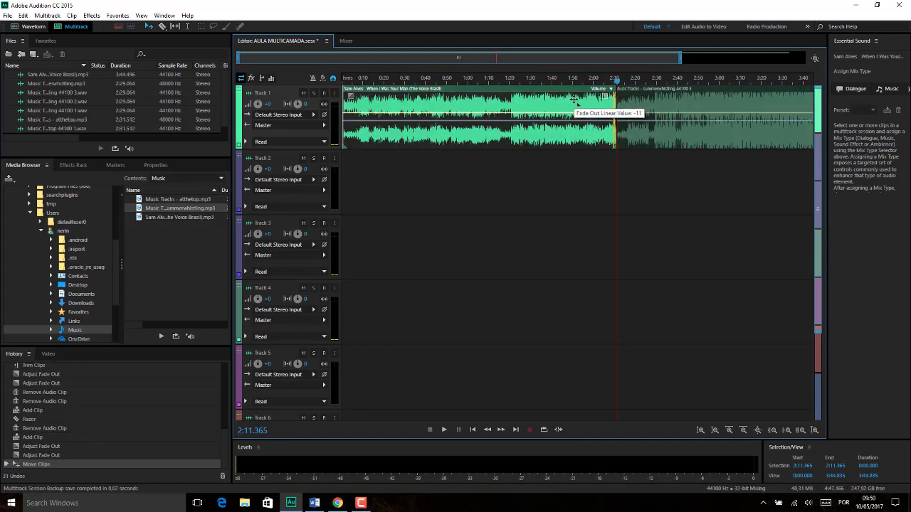
click(652, 113)
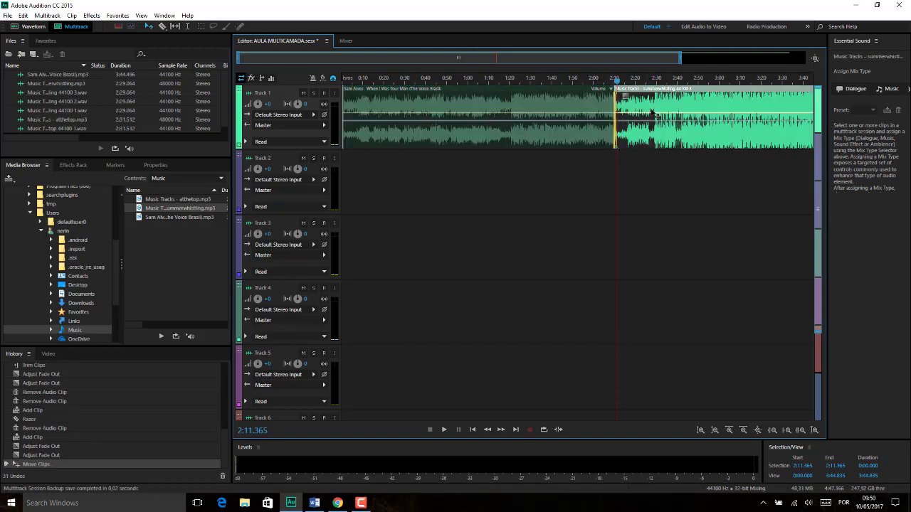
drag(625, 95, 639, 95)
Play the short crossfade between the two Track 1 clips from about 2:02.
click(599, 82)
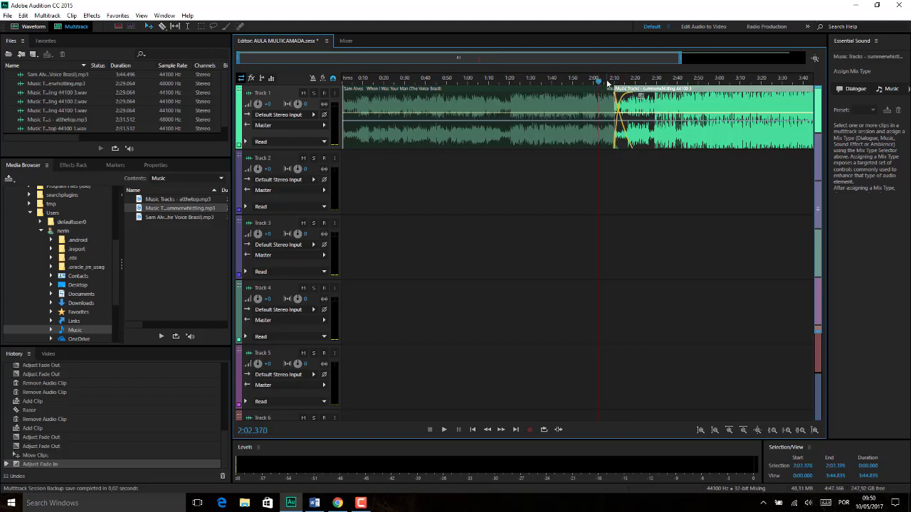
key(space)
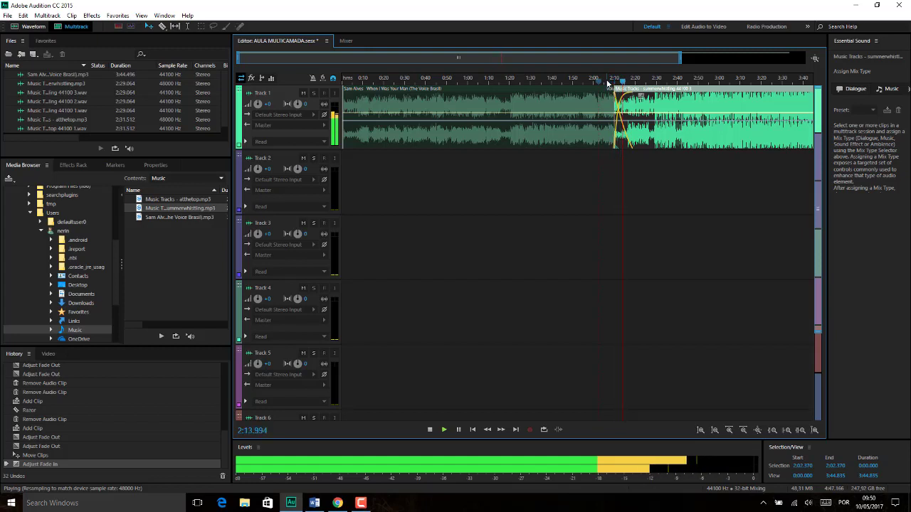
key(space)
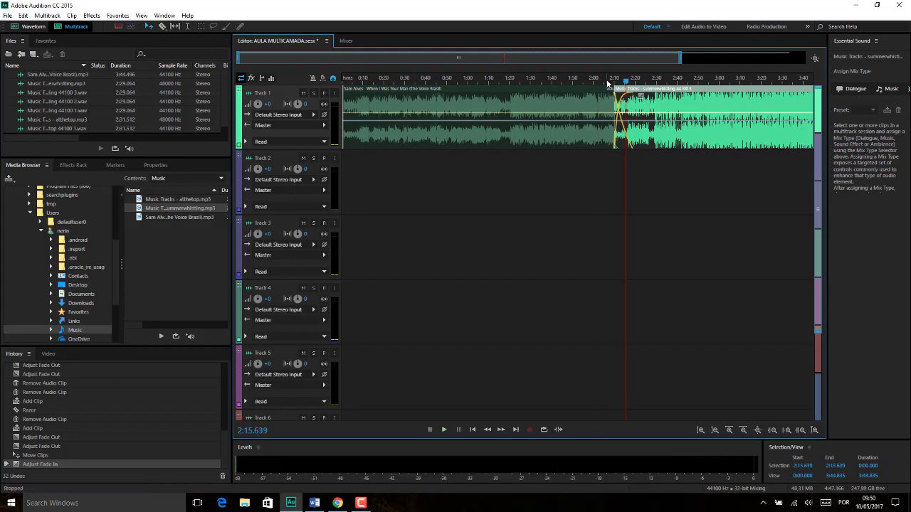
Undo the last fade-in and clip move, and set the summerwhistling clip slightly apart from the vocal clip.
key(ctrl+z)
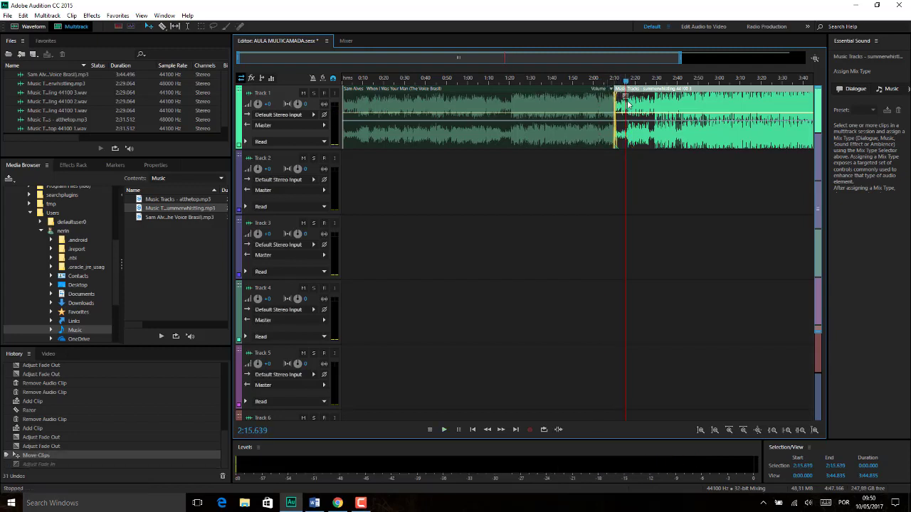
key(ctrl+z)
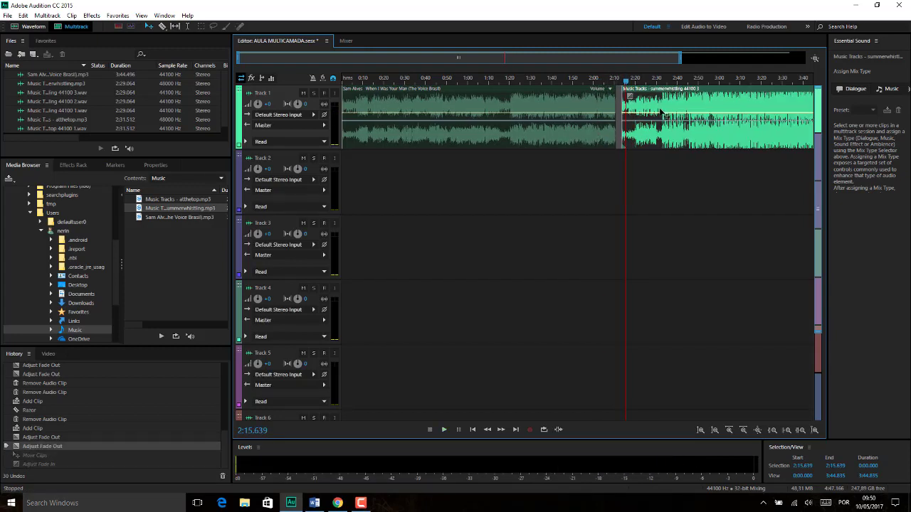
key(ctrl+shift+z)
Fade out the vocal clip from about 1:46 to its end and fade in the summerwhistling clip placed right behind it.
click(595, 132)
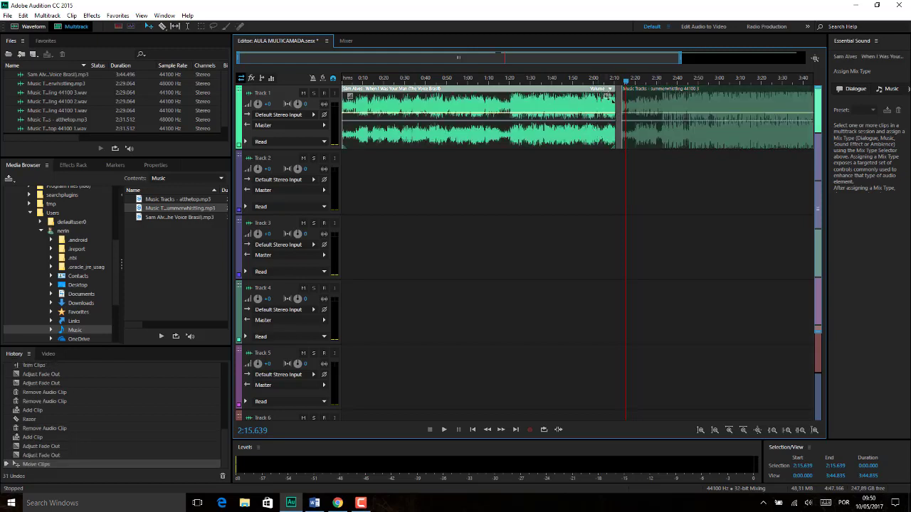
drag(609, 94, 560, 94)
click(654, 108)
drag(629, 96, 681, 110)
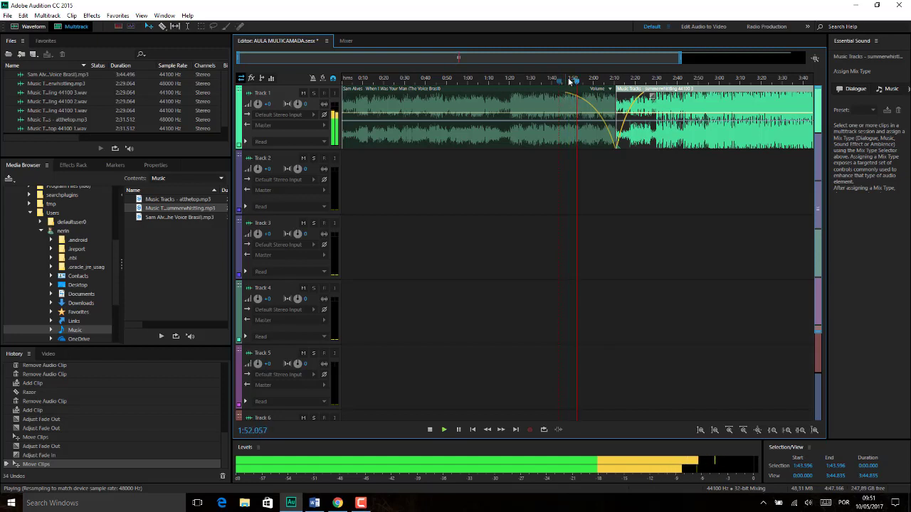
Play the transition from the vocal clip's fade-out into the summerwhistling clip's fade-in, from about 2:04 to 2:19.
drag(578, 83, 602, 82)
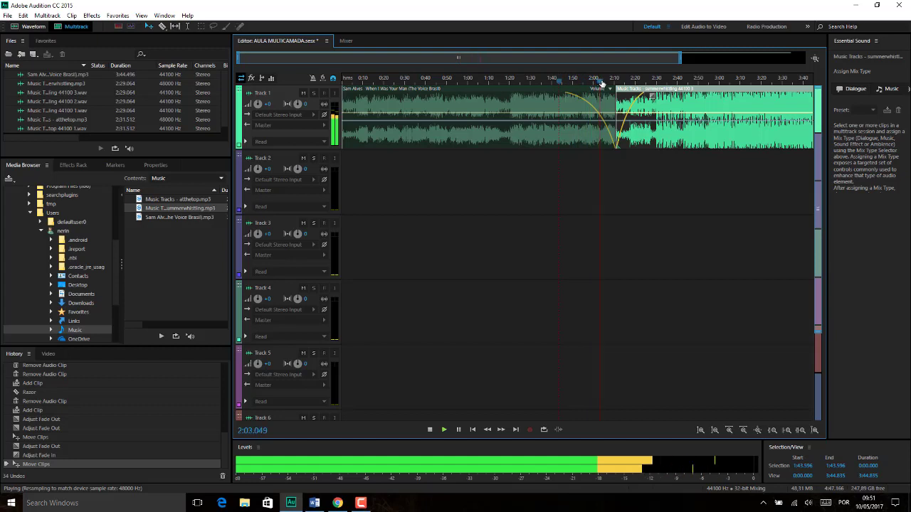
key(space)
key(space)
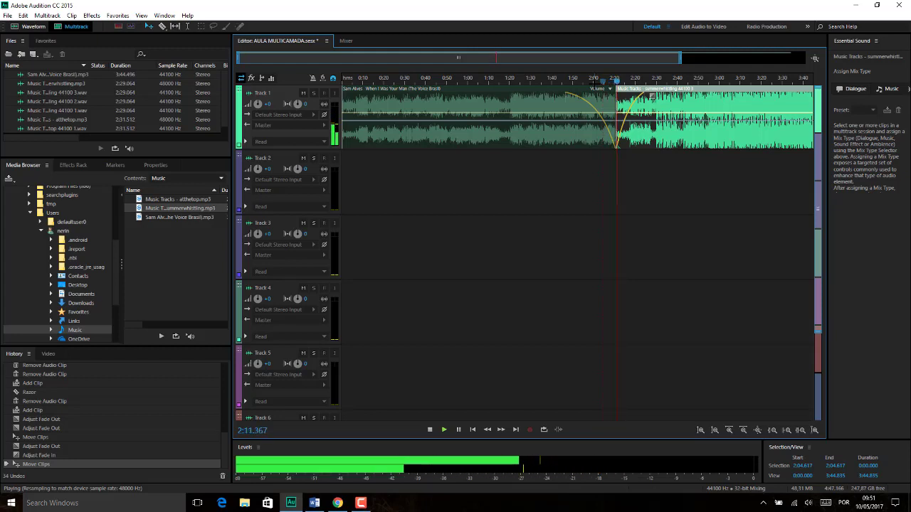
click(612, 78)
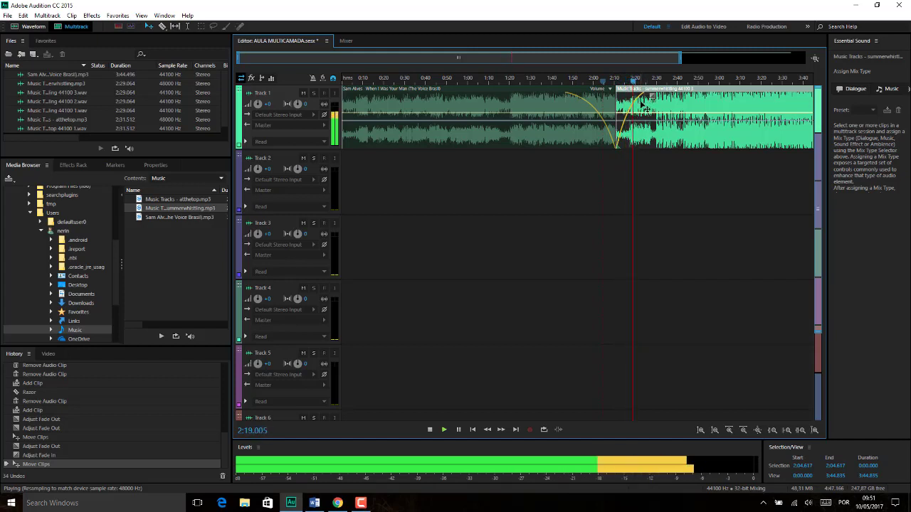
key(space)
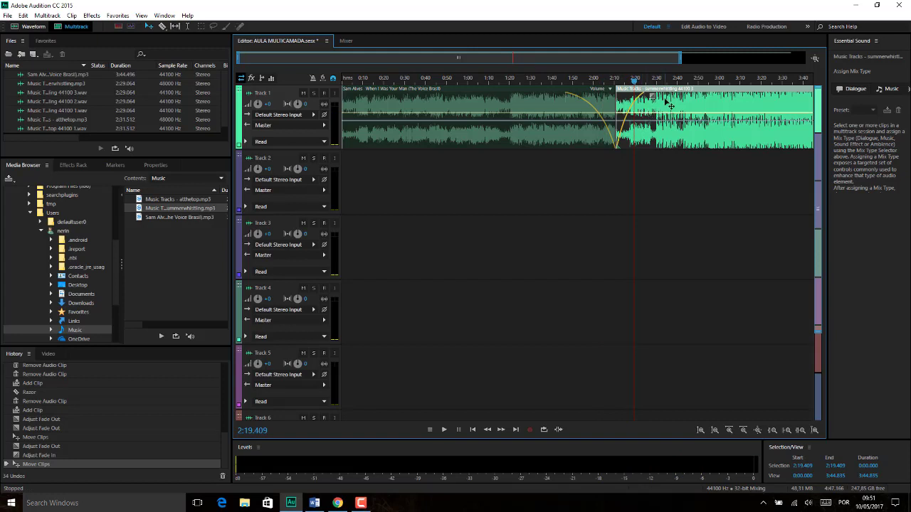
Overlap the summerwhistling clip onto the vocal song's end from about 2:00 and adjust the crossfade's fade-in and fade-out.
drag(668, 108, 666, 108)
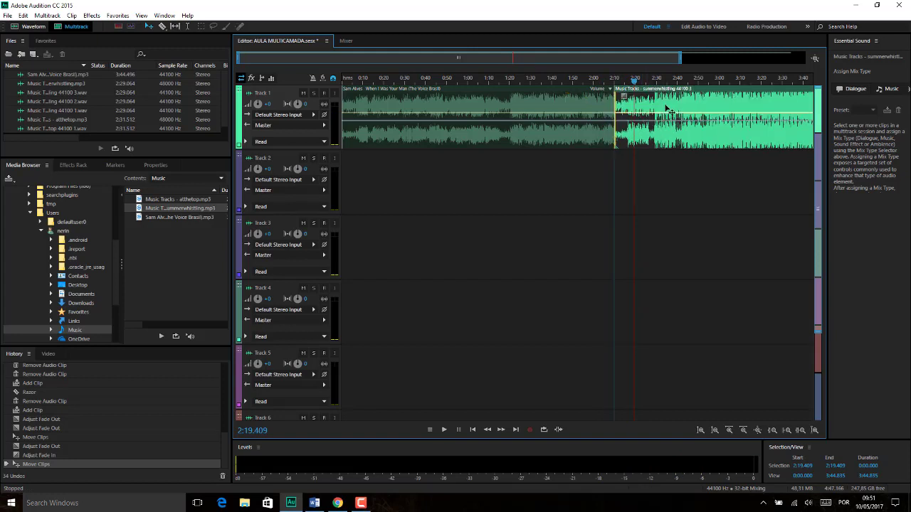
click(603, 110)
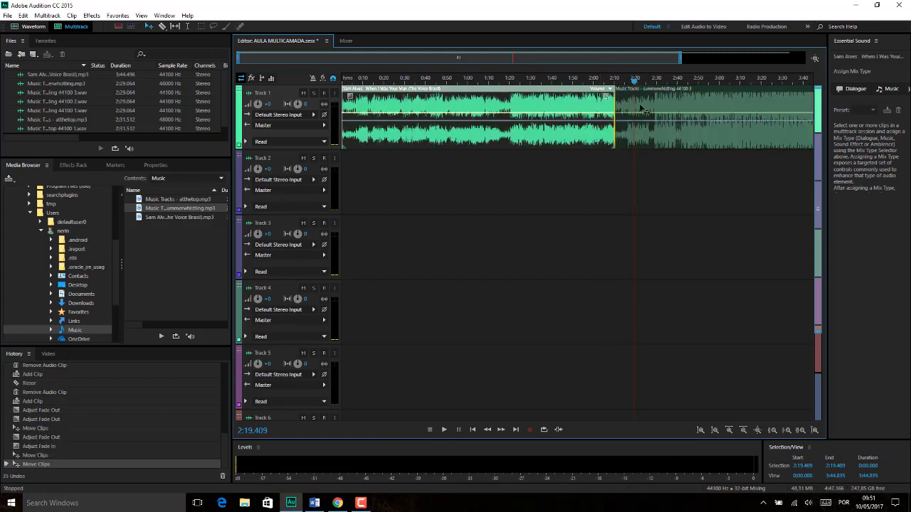
click(638, 106)
drag(624, 97, 578, 80)
click(606, 96)
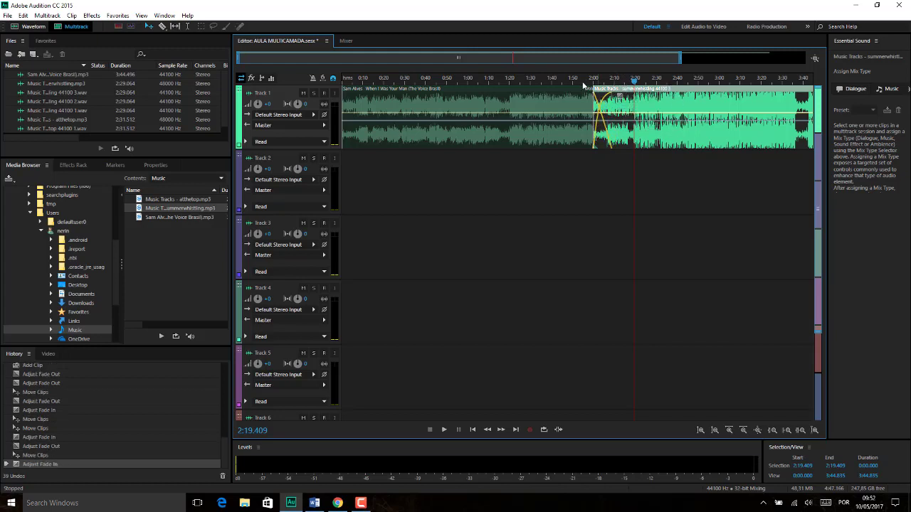
Play the overlapping crossfade on Track 1 from about 1:52 to 2:10.
click(581, 79)
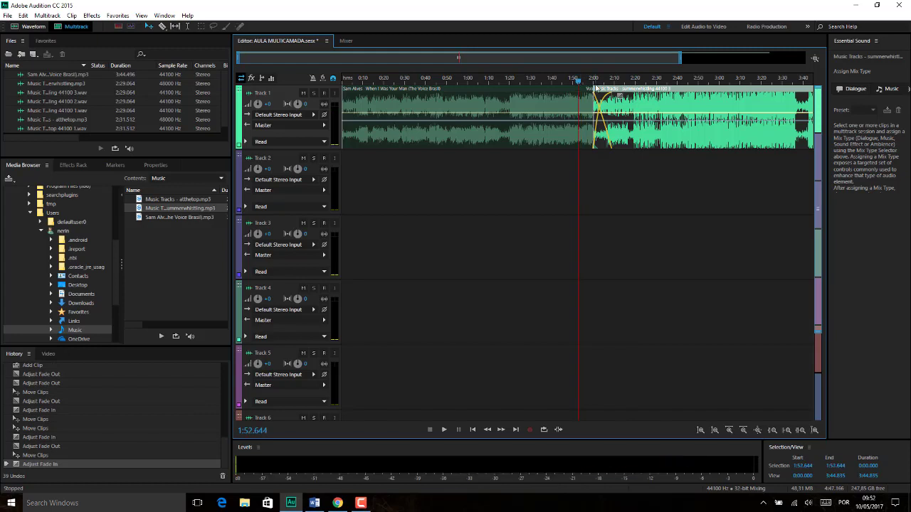
key(space)
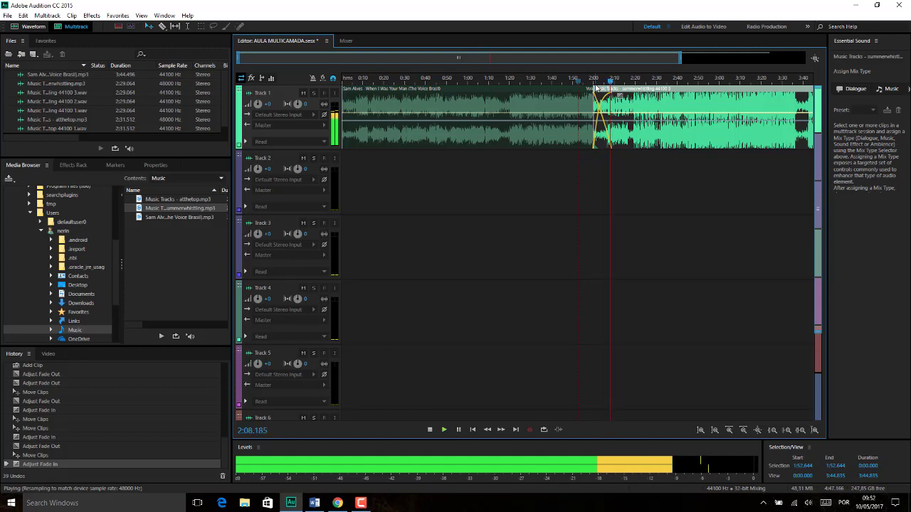
key(space)
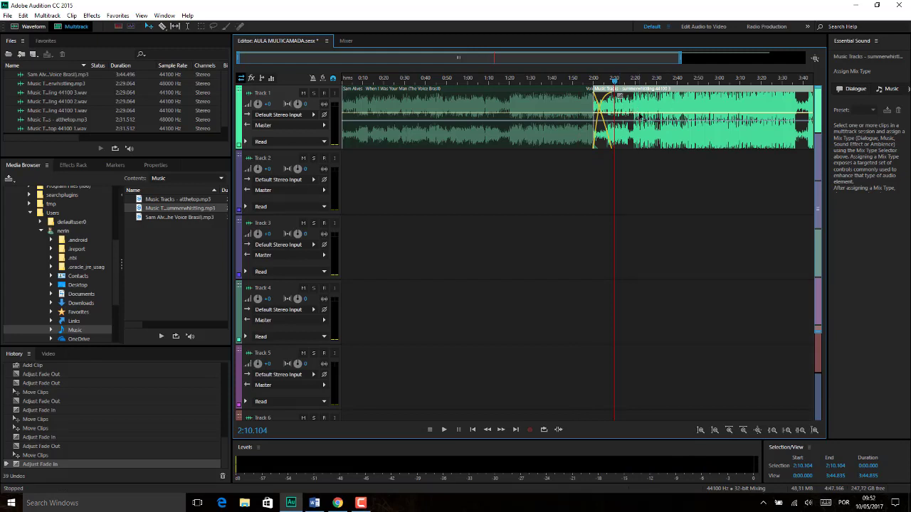
Lower the volume envelope of the summerwhistling clip and raise the volume envelope of the vocal clip.
drag(640, 116, 650, 132)
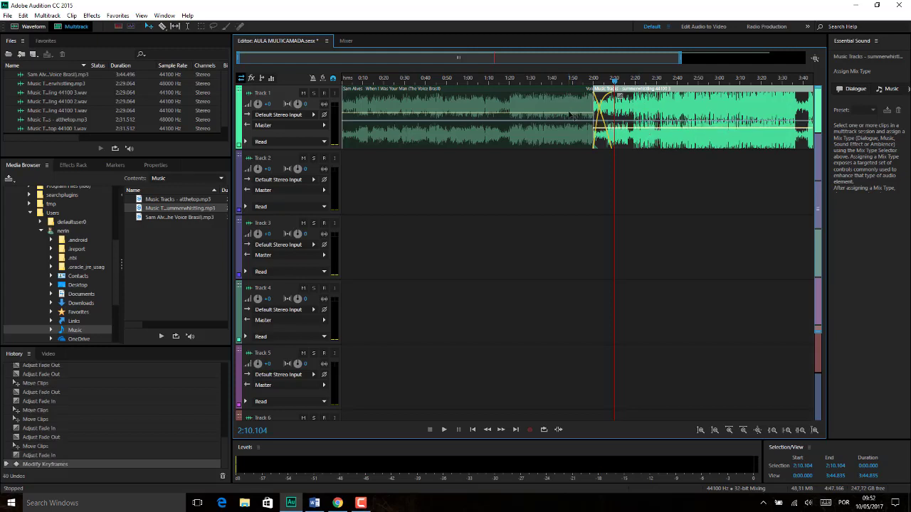
click(570, 118)
drag(572, 114, 573, 107)
Play the crossfade with the changed clip volumes from about 1:56 to 2:13.
click(586, 81)
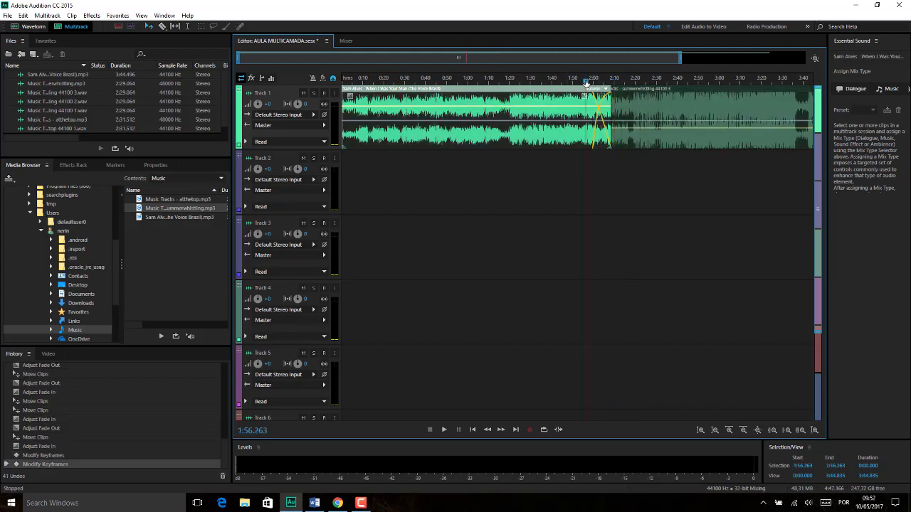
key(space)
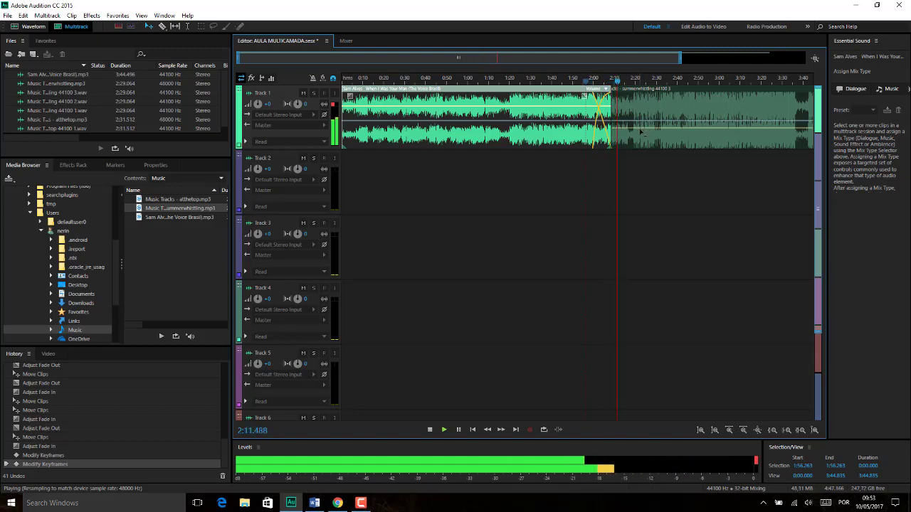
key(space)
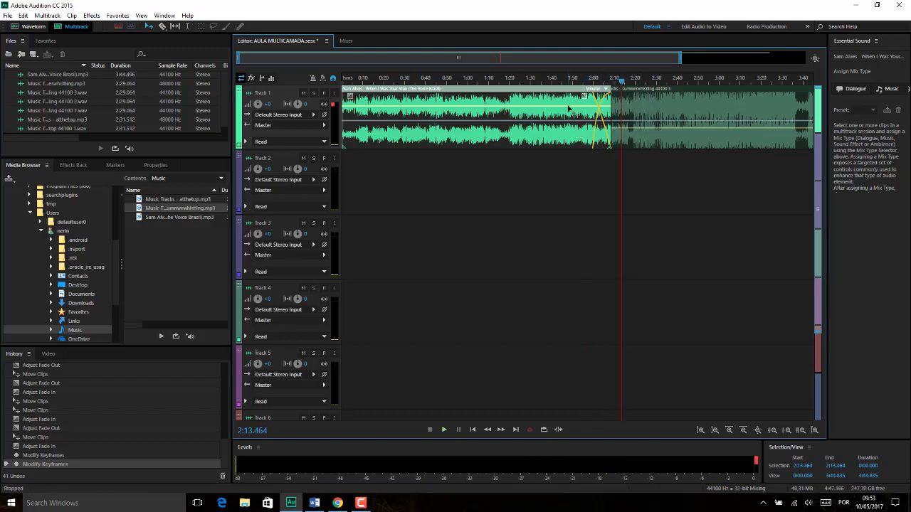
Lower the vocal clip's volume envelope and raise the summerwhistling clip's so both sit at the same middle level.
drag(569, 108, 575, 128)
click(652, 135)
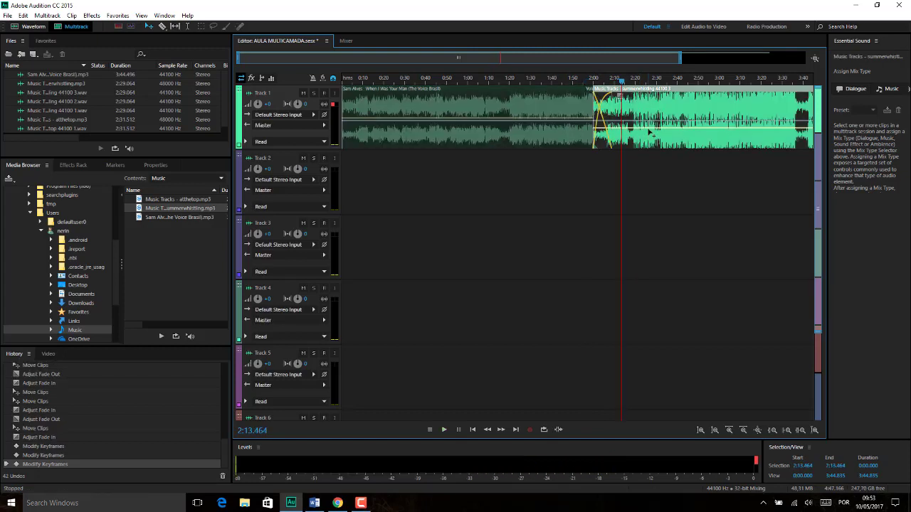
drag(648, 131, 649, 123)
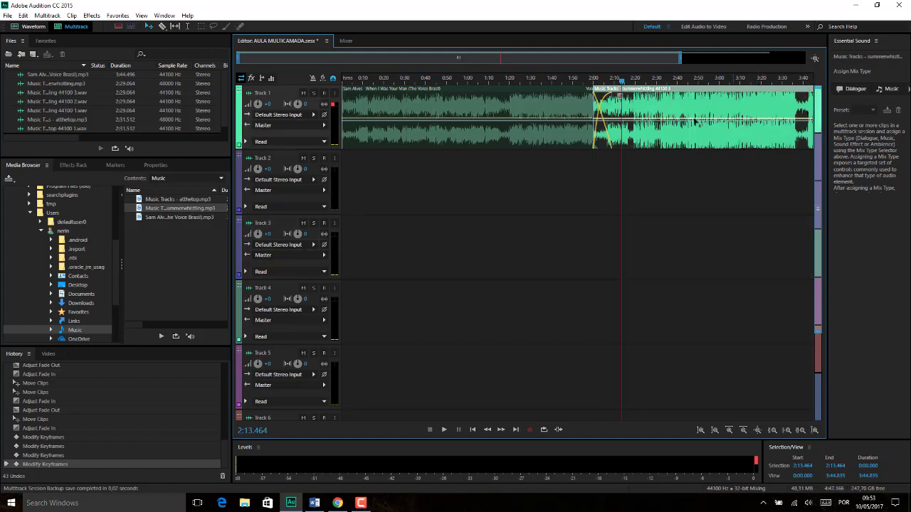
click(382, 109)
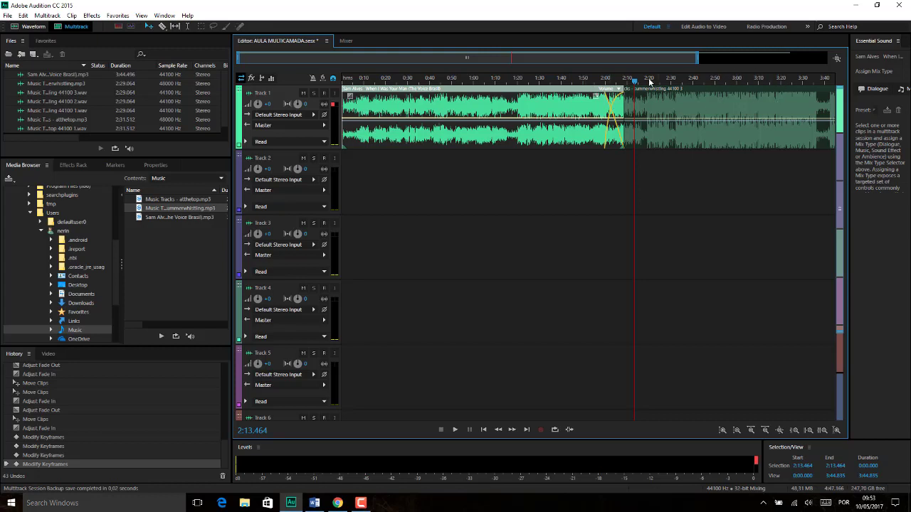
Play the closing part of the summerwhistling clip, sampling it from about 3:47 and from about 4:10.
key(space)
click(798, 81)
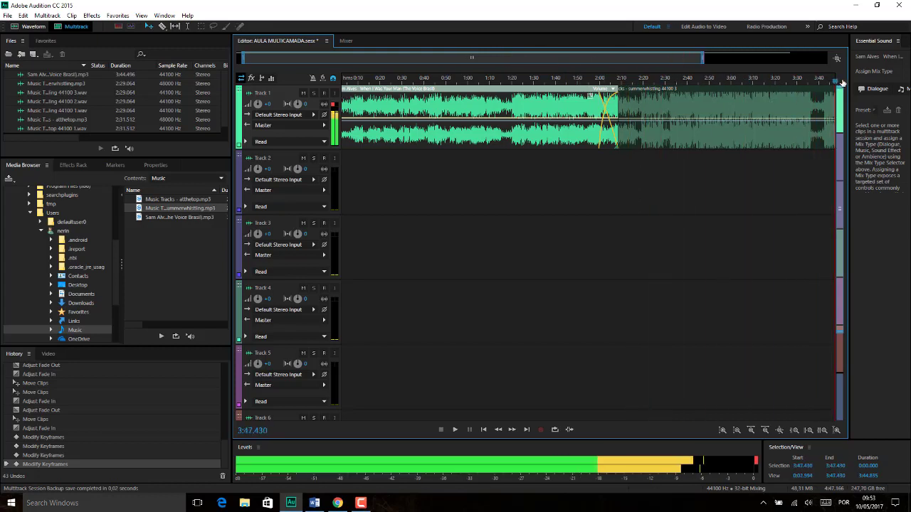
key(space)
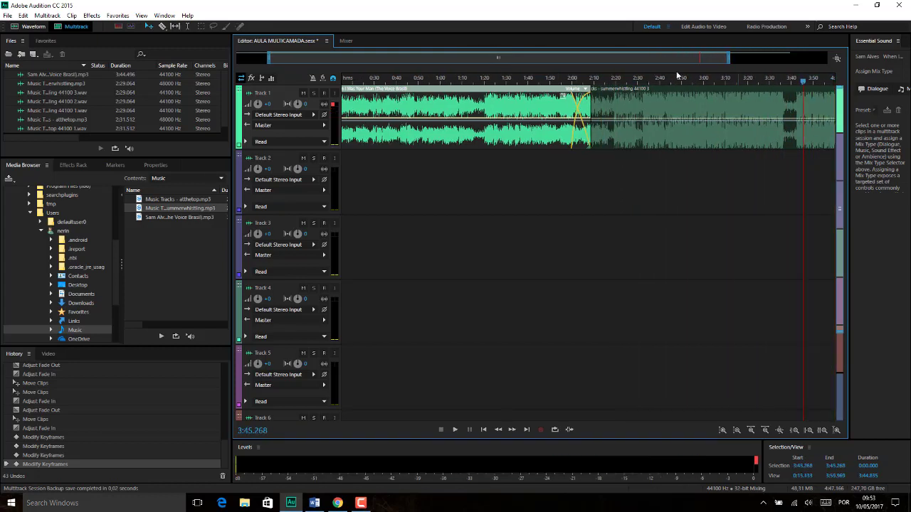
drag(489, 56, 602, 45)
click(731, 173)
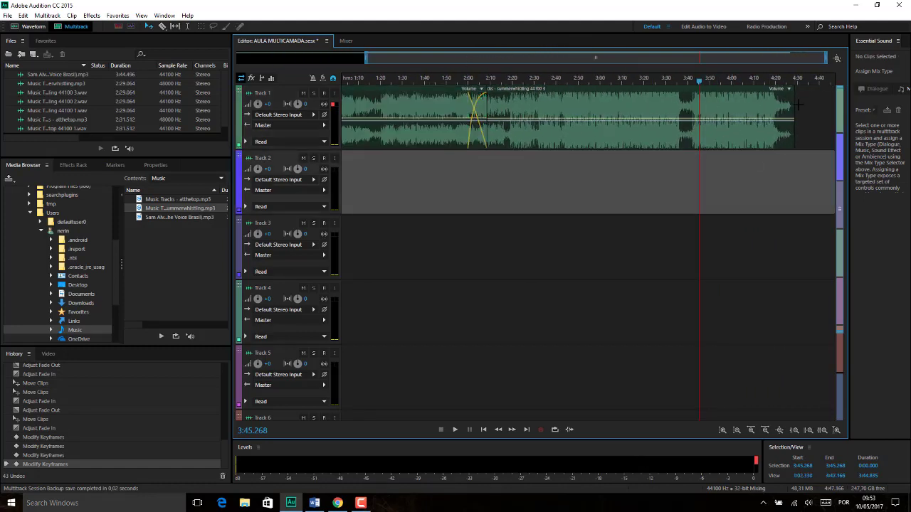
click(806, 106)
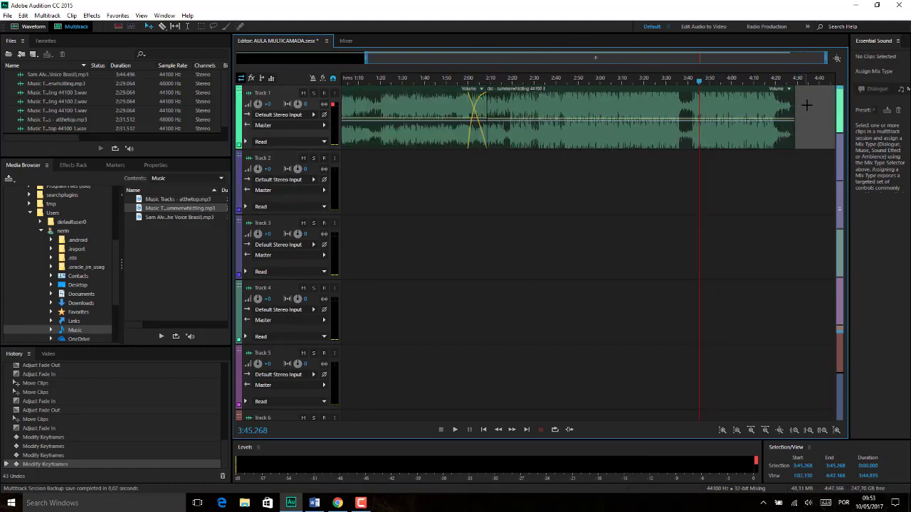
key(space)
click(752, 78)
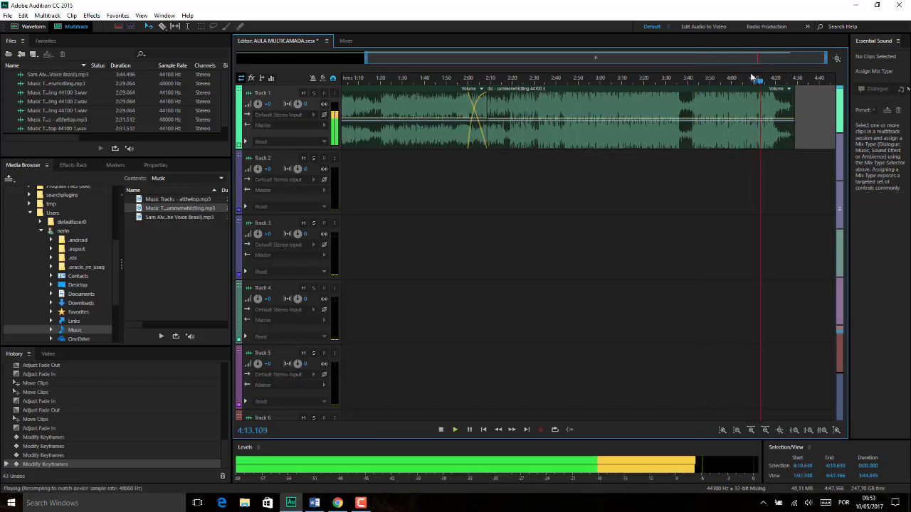
key(space)
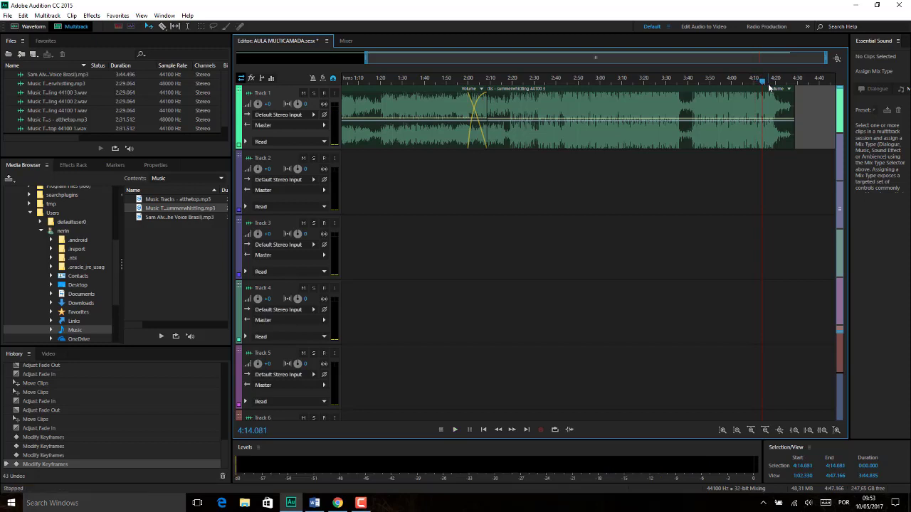
Split the summerwhistling clip with the Razor at about 3:38 and delete the part after the cut.
click(723, 112)
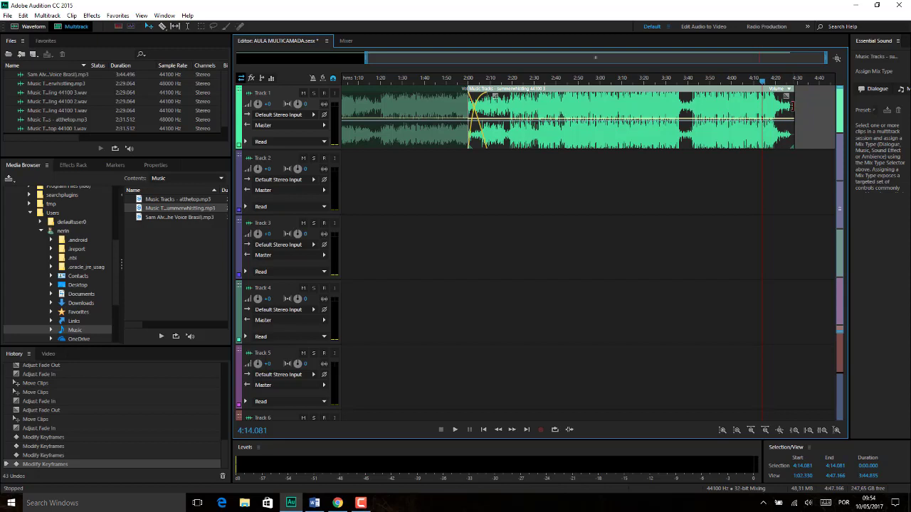
mouse_move(792, 107)
mouse_down()
mouse_move(679, 112)
mouse_move(794, 111)
mouse_up()
click(162, 26)
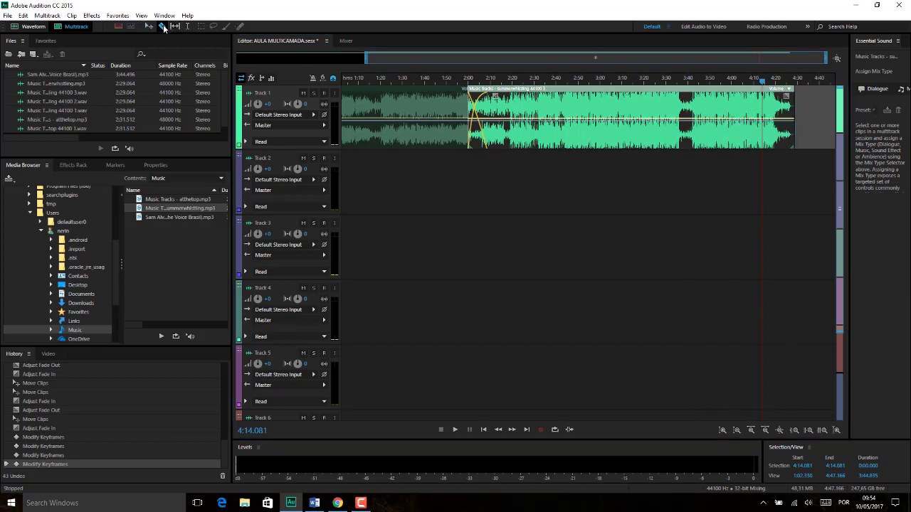
click(685, 117)
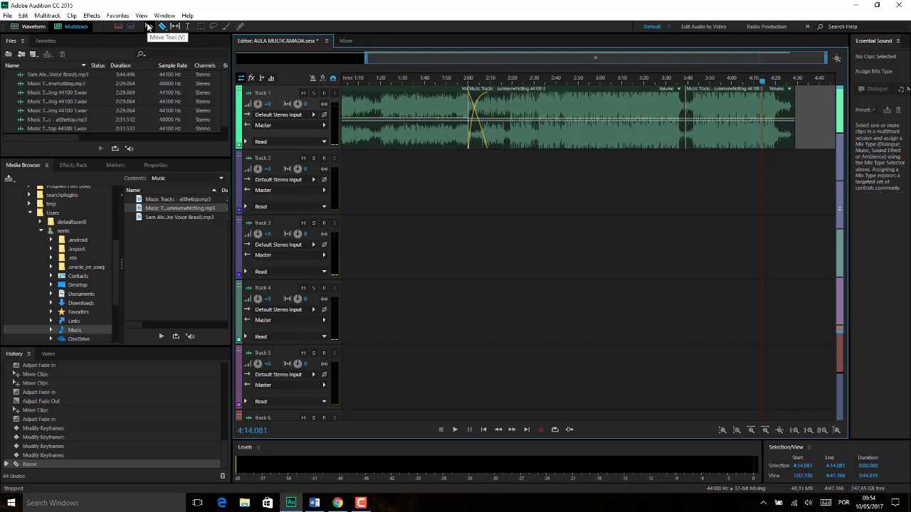
click(147, 25)
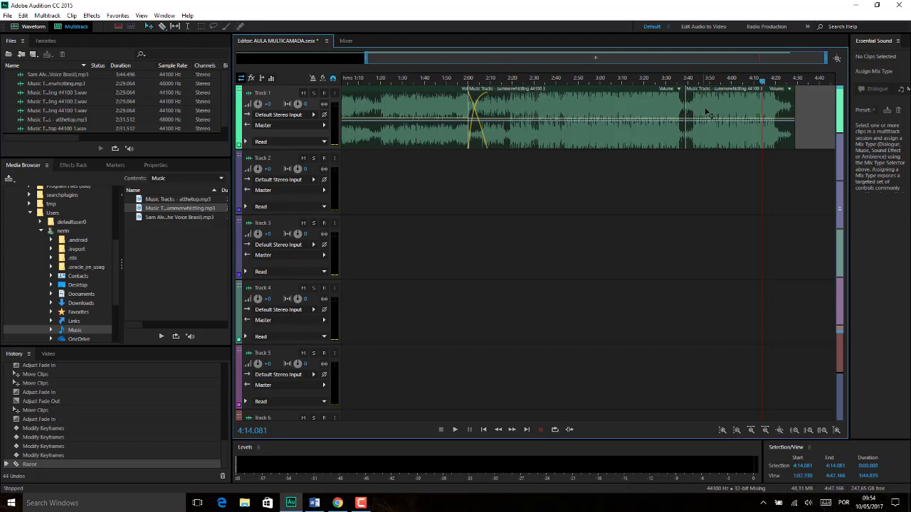
click(708, 112)
key(Delete)
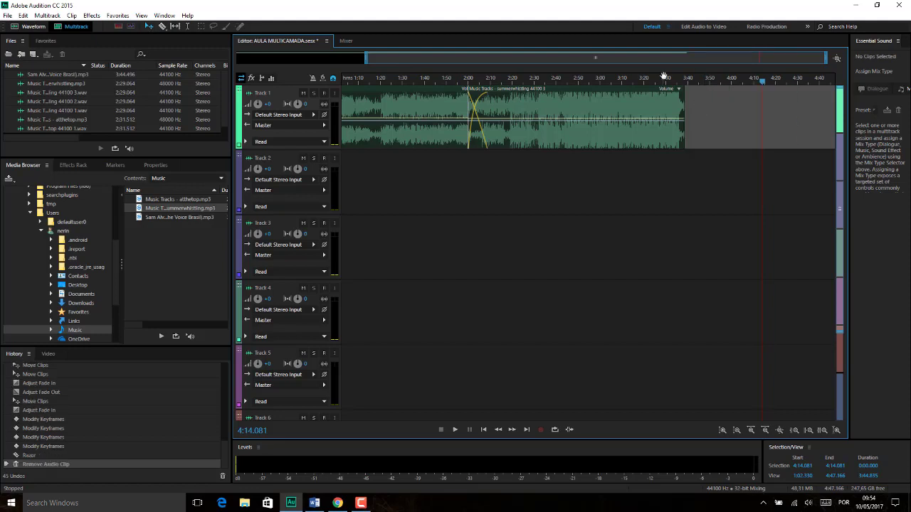
Add a fade-out from about 3:26 to the end of the shortened summerwhistling clip and play it through.
click(662, 114)
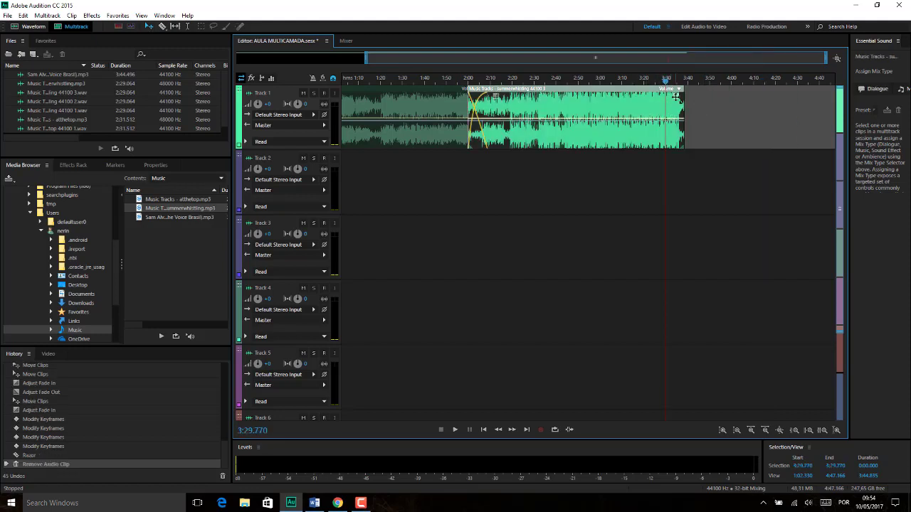
drag(675, 97, 660, 82)
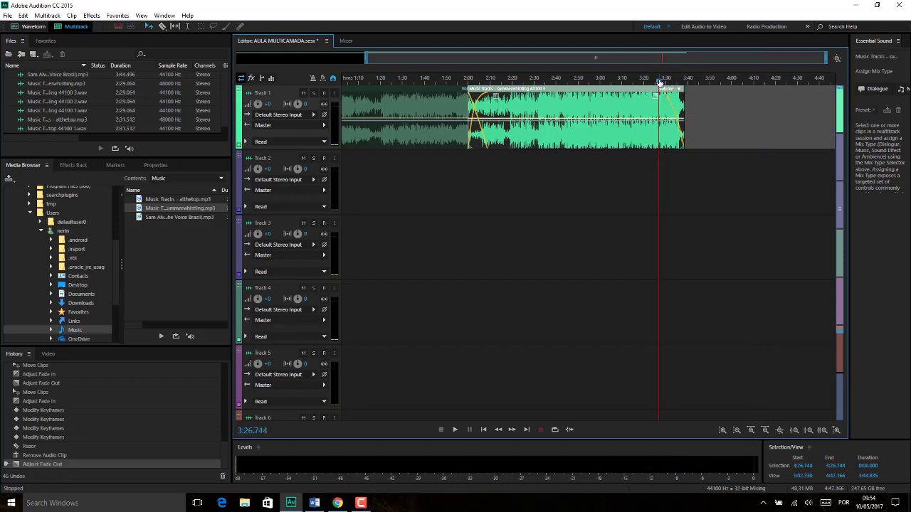
key(space)
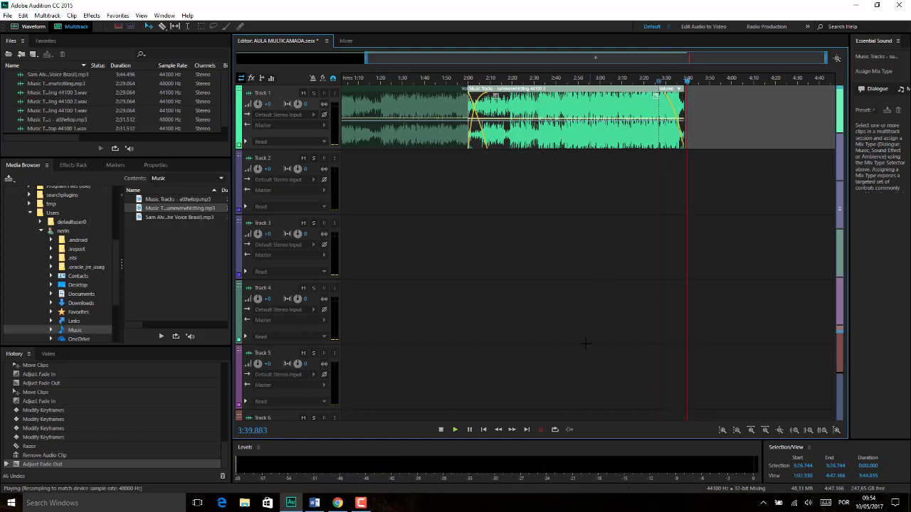
key(space)
Play the opening of the vocal song and the crossfade into summerwhistling from about 1:55 to 2:05.
drag(457, 57, 332, 53)
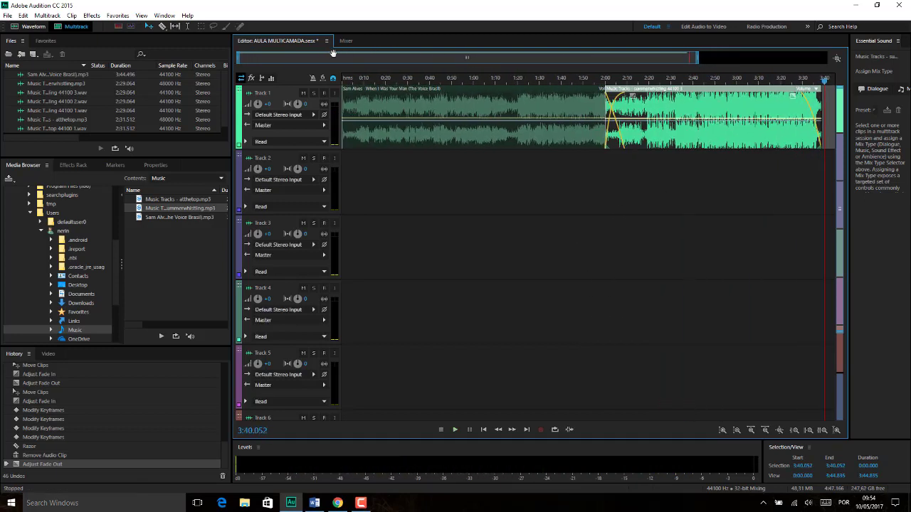
drag(386, 82, 334, 78)
key(space)
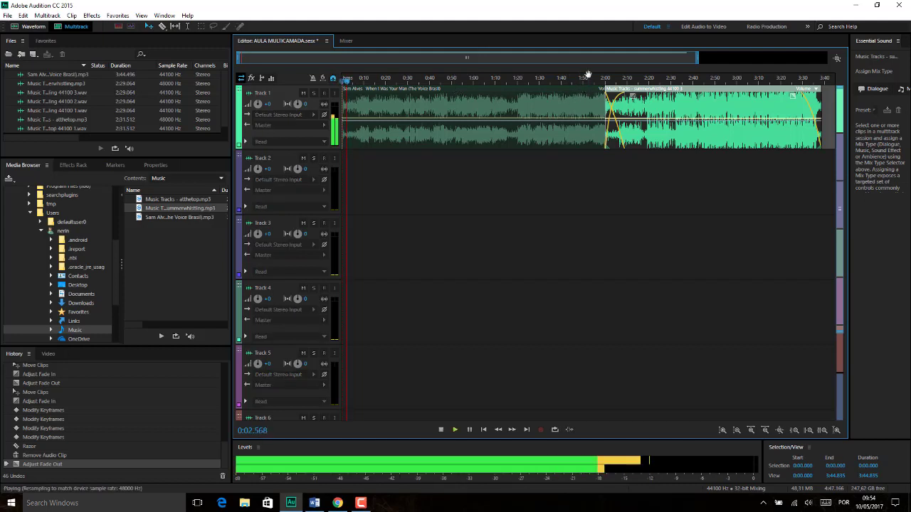
key(space)
key(space)
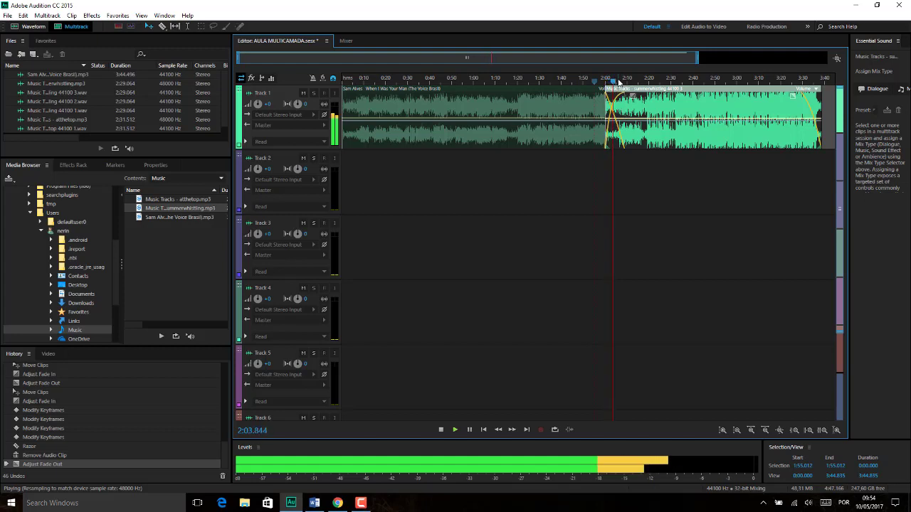
key(space)
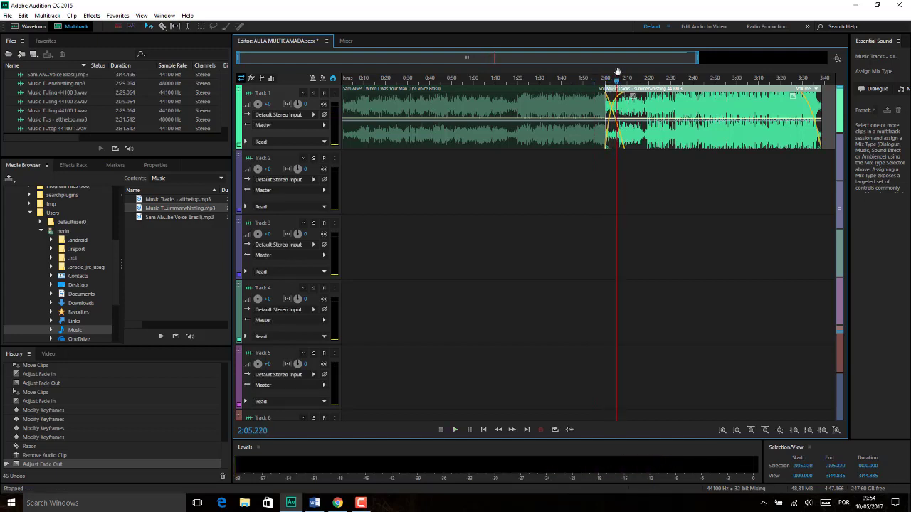
Play the fade-out at the end of the summerwhistling clip from about 3:29.
drag(597, 57, 753, 50)
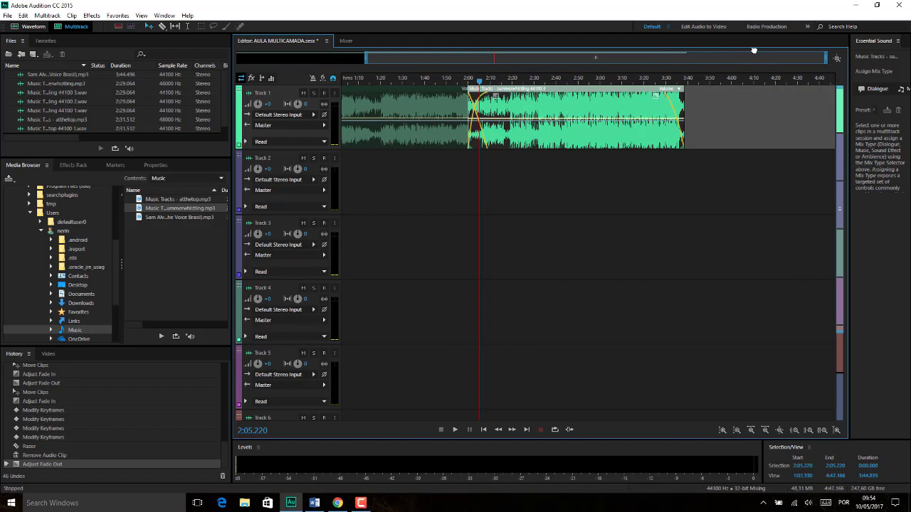
click(667, 82)
key(space)
key(space)
key(space)
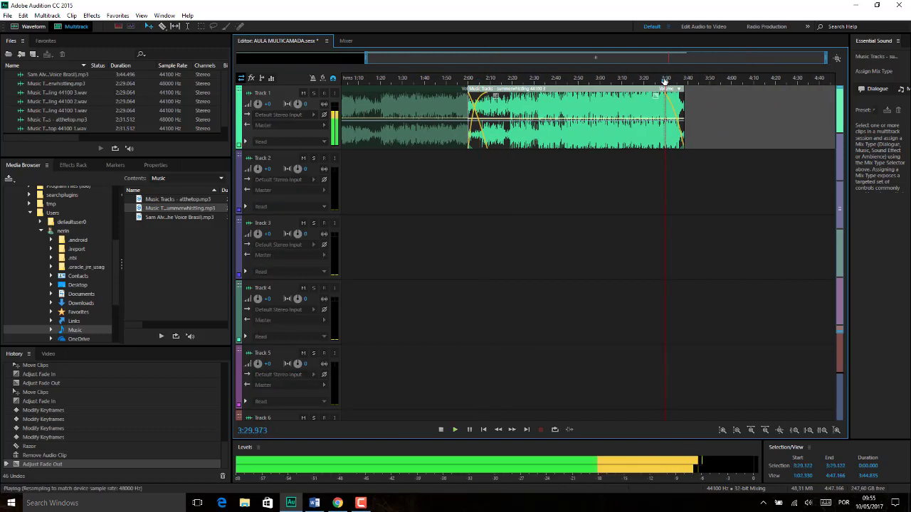